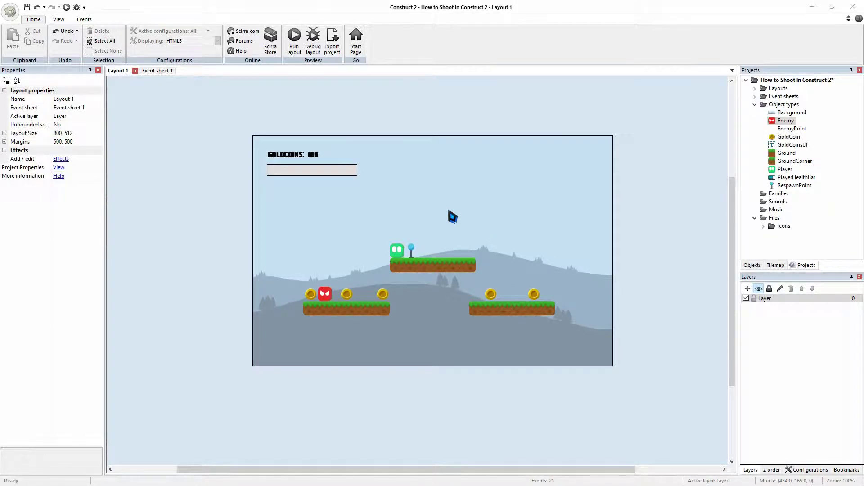
Step: Inspect the properties of the Player, Ground tile and Enemy objects
left_click(397, 251)
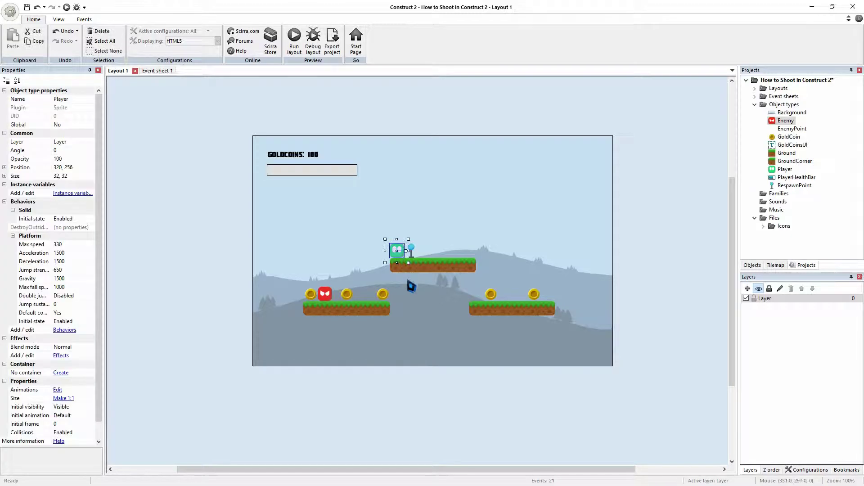
left_click(431, 273)
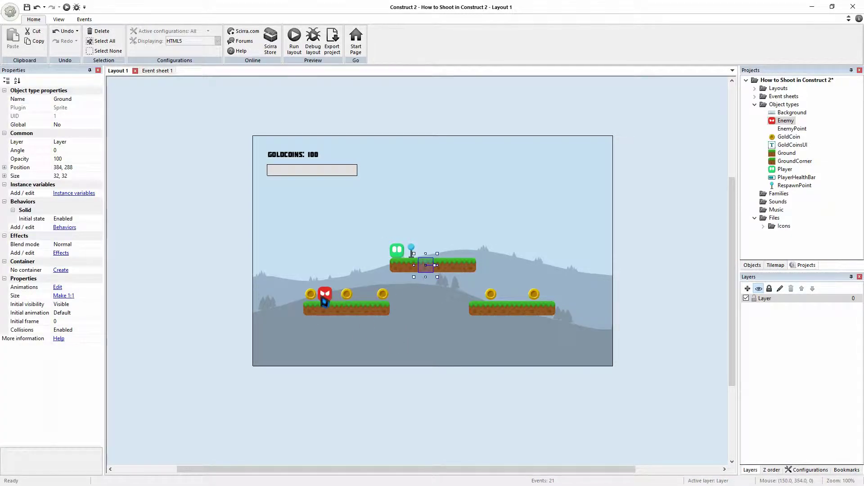
left_click(322, 300)
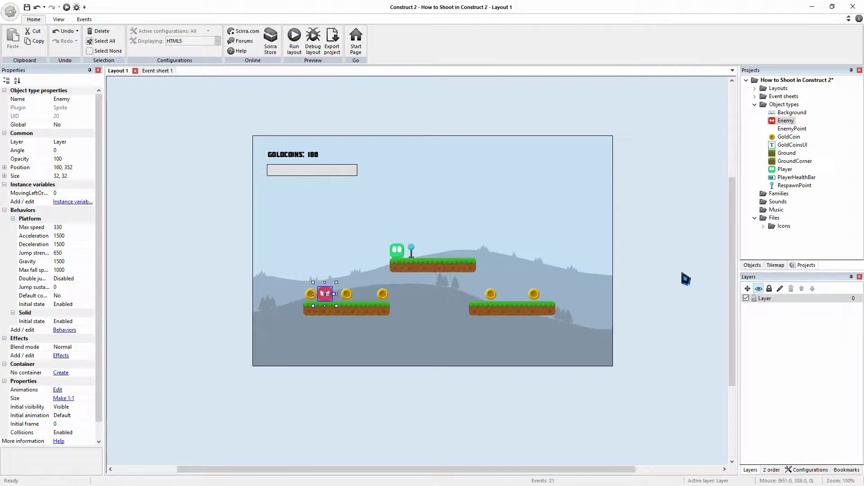
left_click(683, 282)
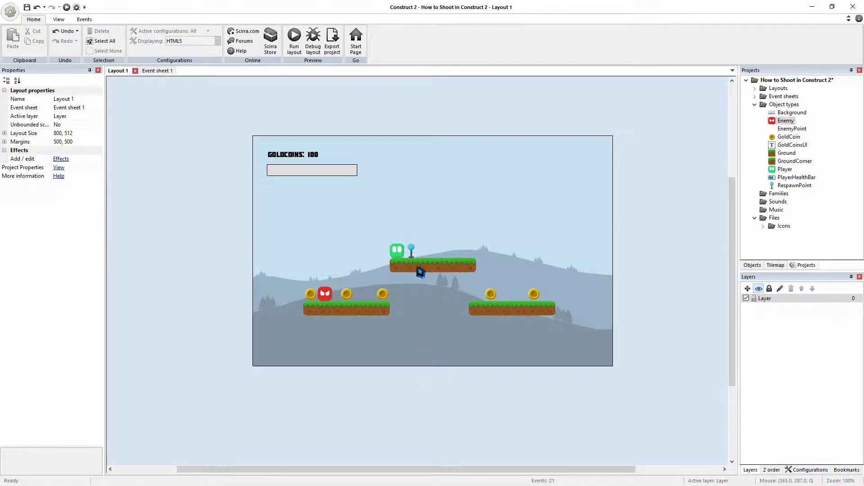
left_click(403, 258)
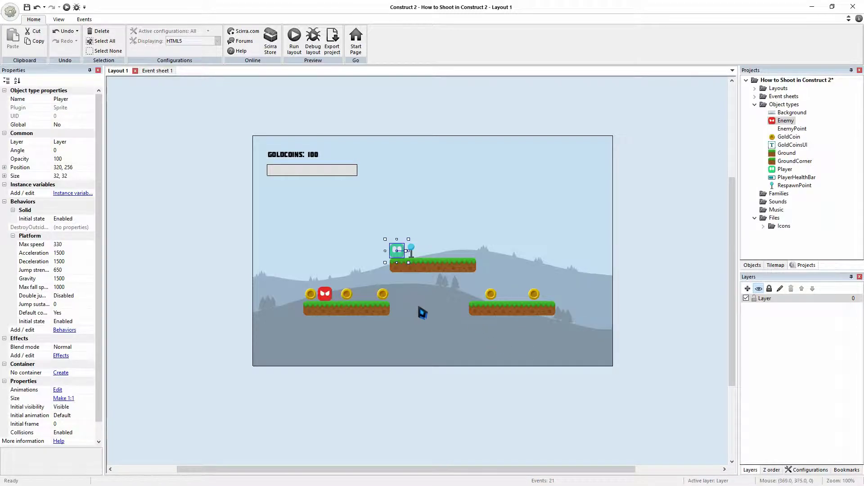
left_click(642, 260)
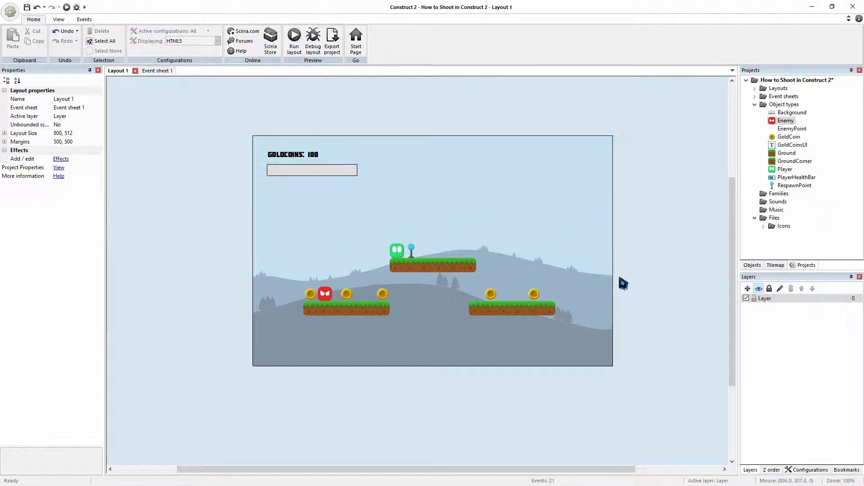
Step: Insert a new Sprite object named Target and place it in the layout
right_click(624, 250)
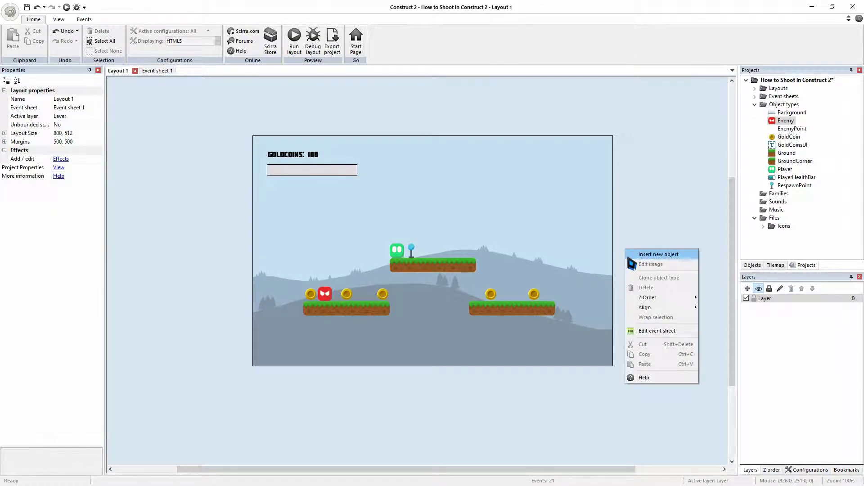
left_click(629, 258)
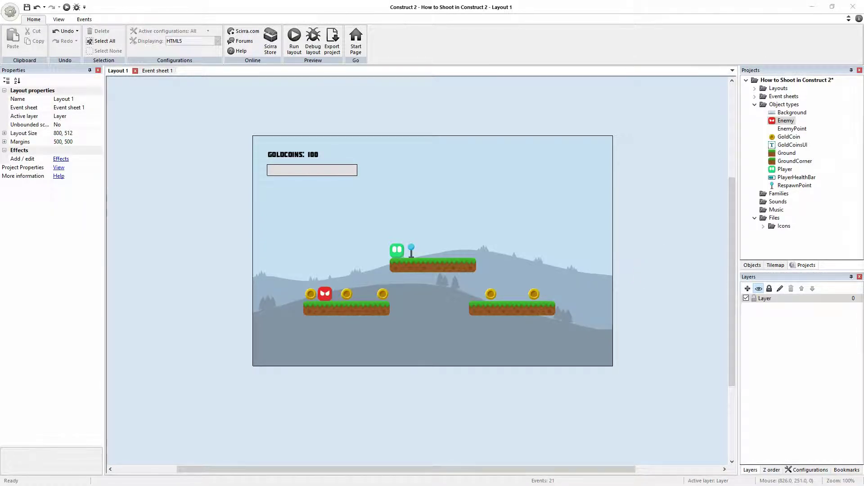
left_click(417, 281)
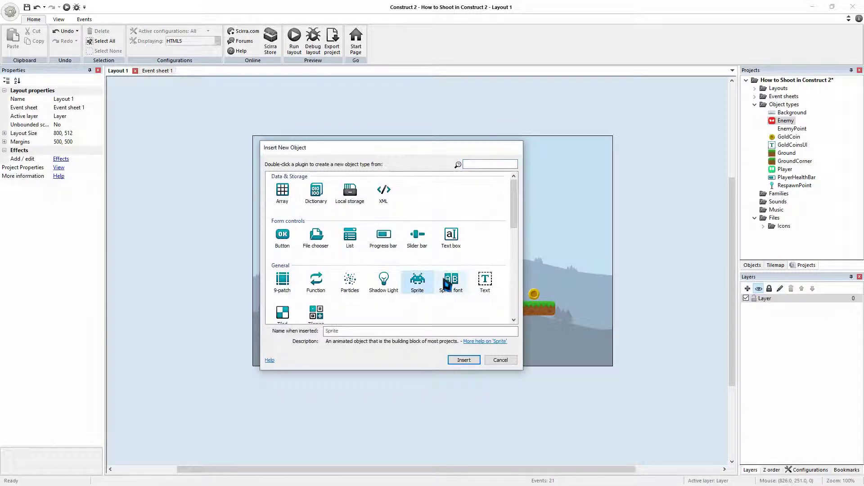
left_click(418, 331)
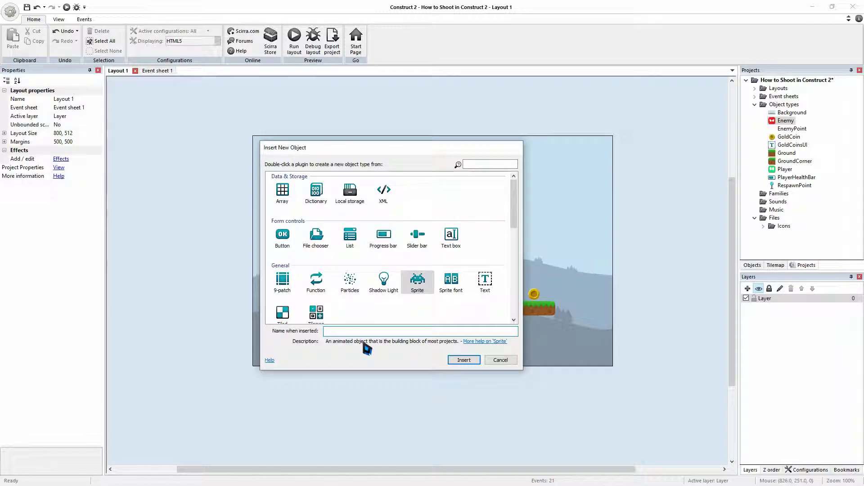
type("Target")
left_click(470, 360)
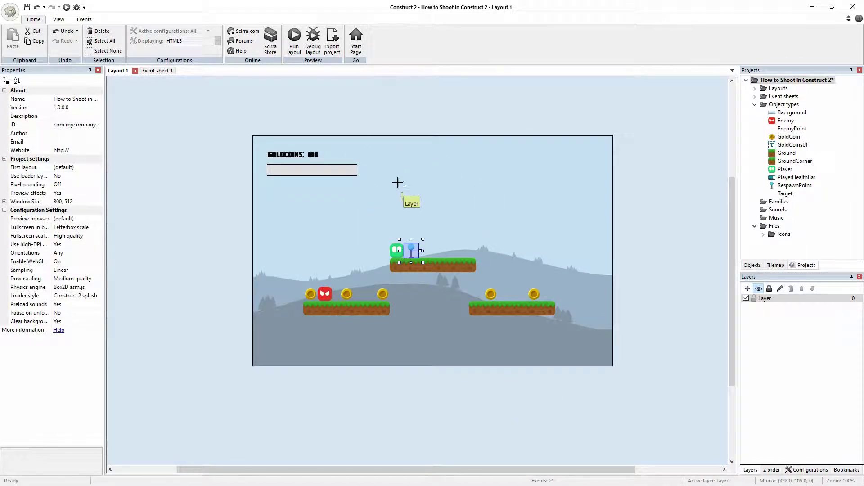
left_click(440, 222)
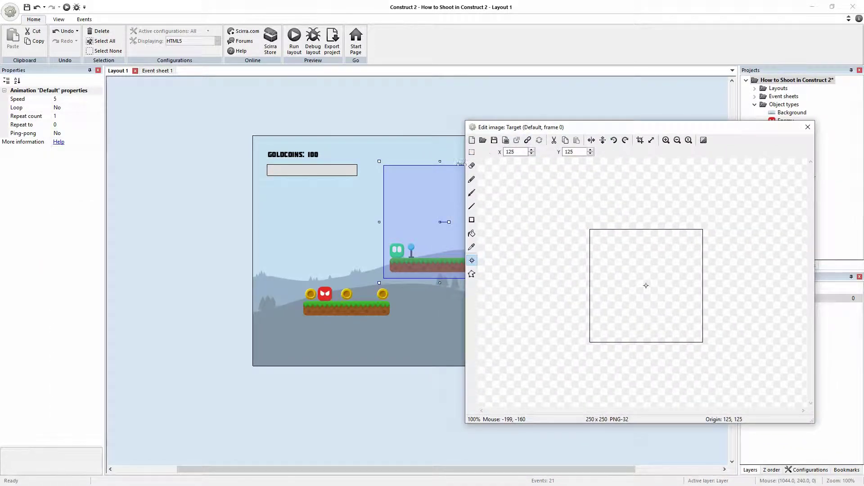
Step: Load Target.png as the Target sprite's image
left_click(482, 140)
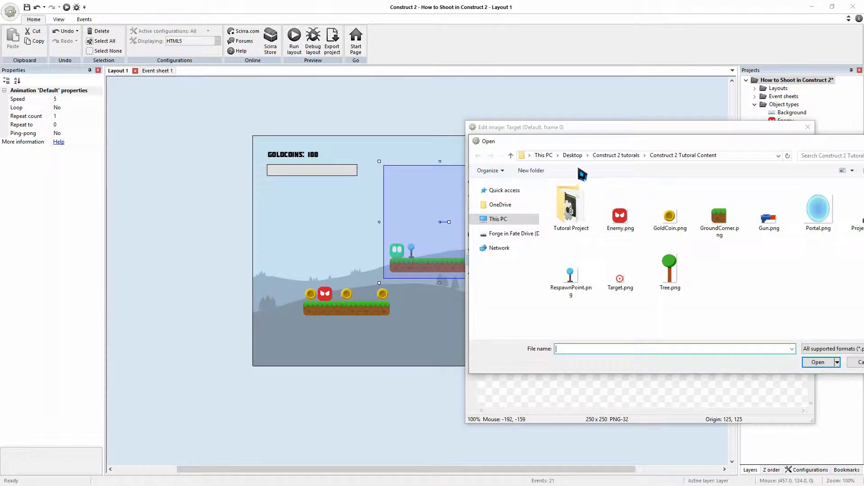
left_click(620, 282)
left_click(816, 363)
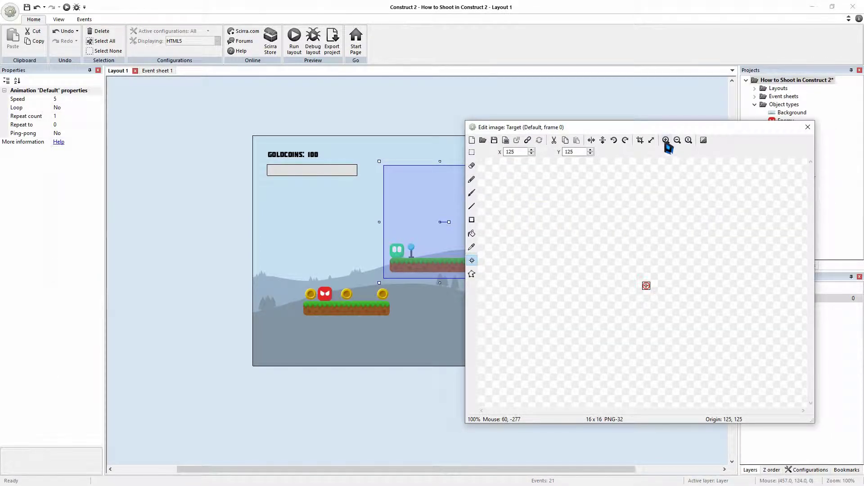
left_click(812, 132)
Step: Move the Target sprite up above the player
left_click(664, 273)
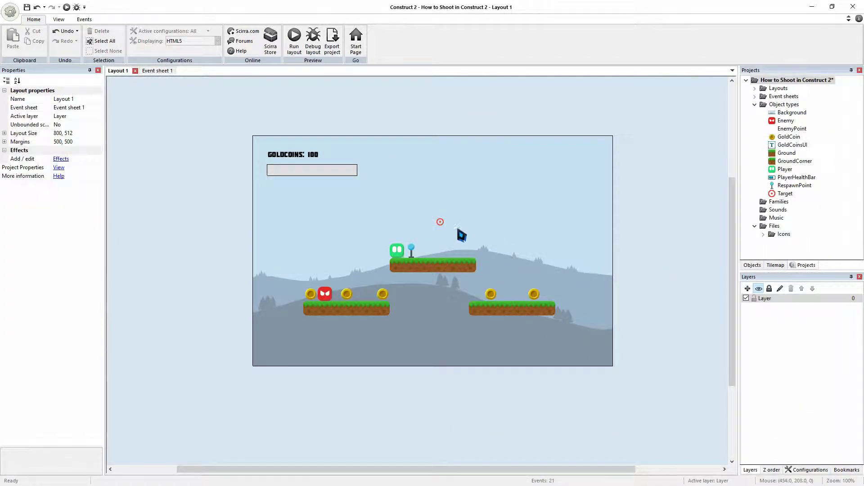
left_click_drag(439, 222, 443, 212)
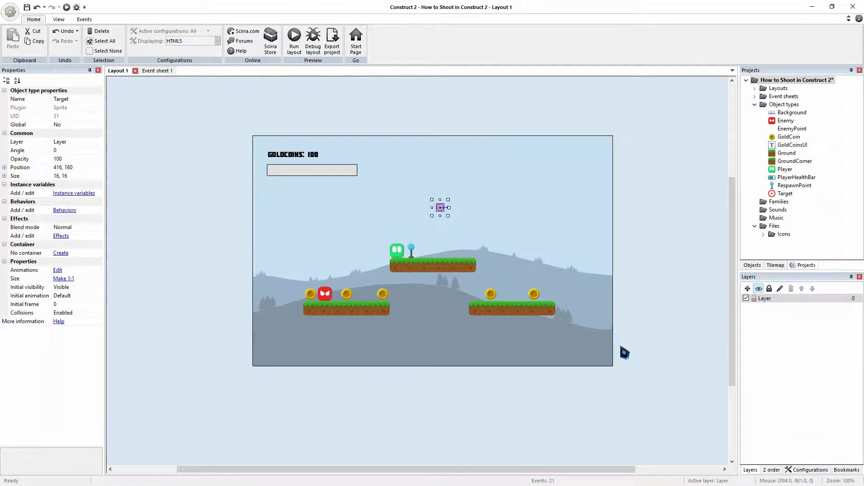
left_click(662, 244)
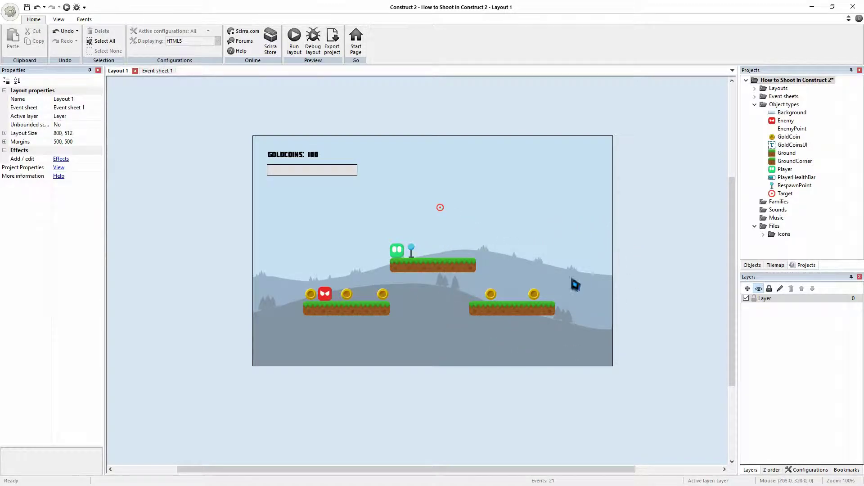
Step: Insert a new Sprite object named Gun and place it near the target
right_click(622, 239)
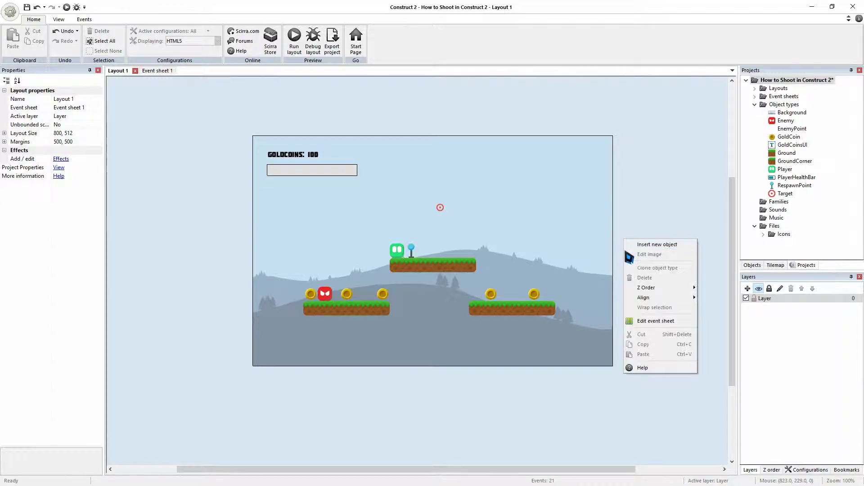
left_click(632, 246)
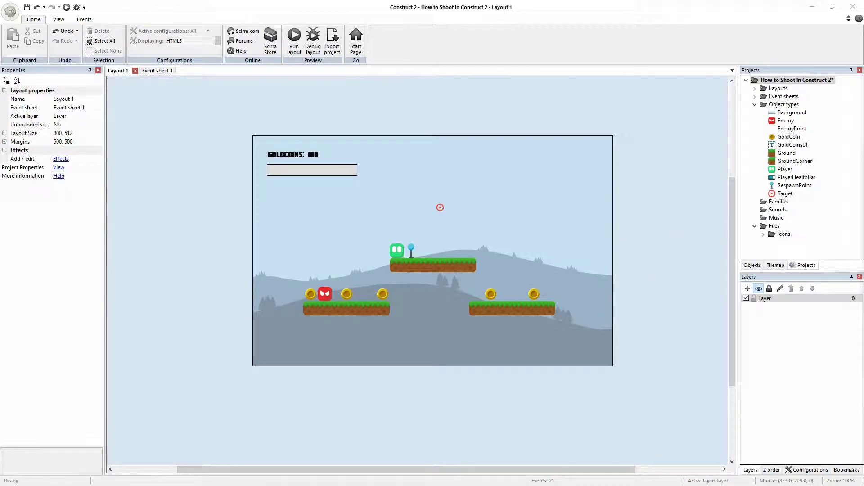
left_click(521, 278)
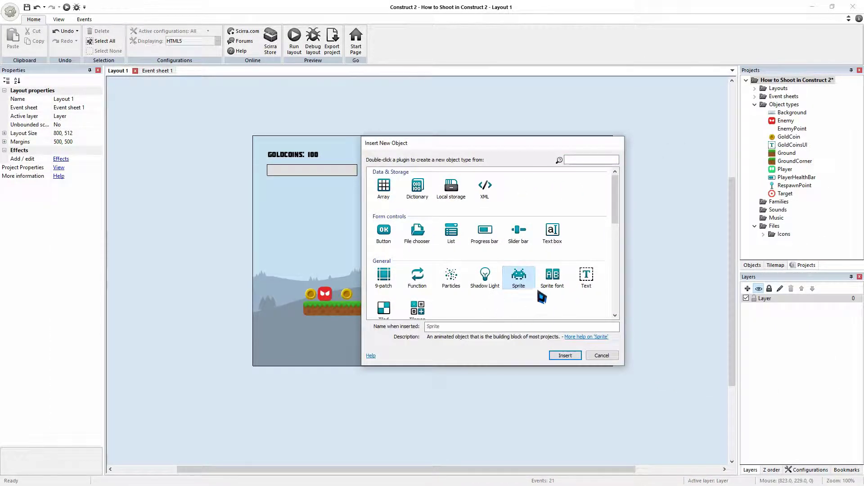
left_click(468, 326)
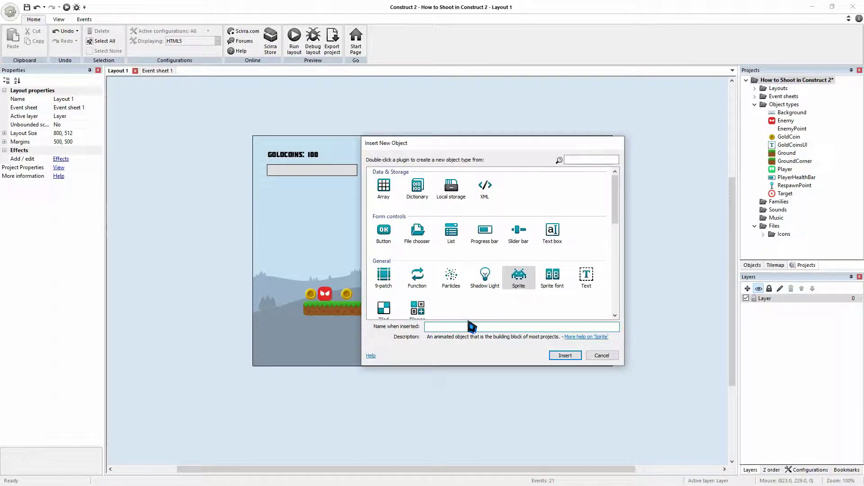
type("Gun")
left_click(567, 356)
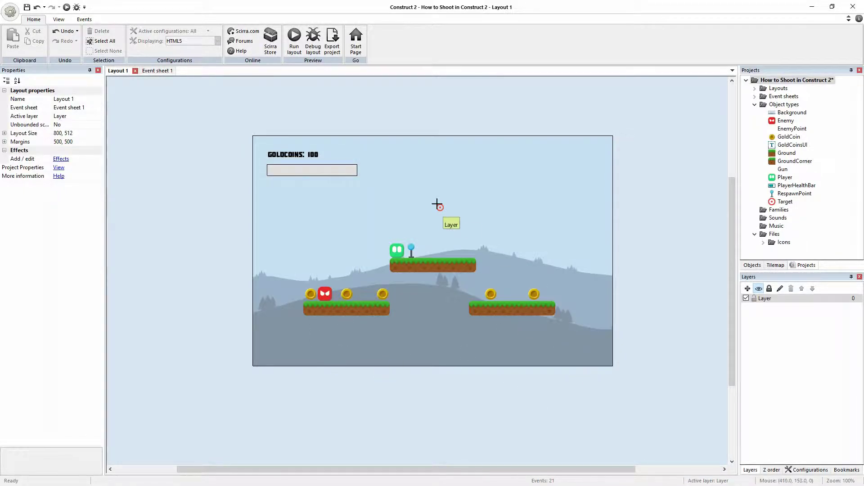
left_click(461, 221)
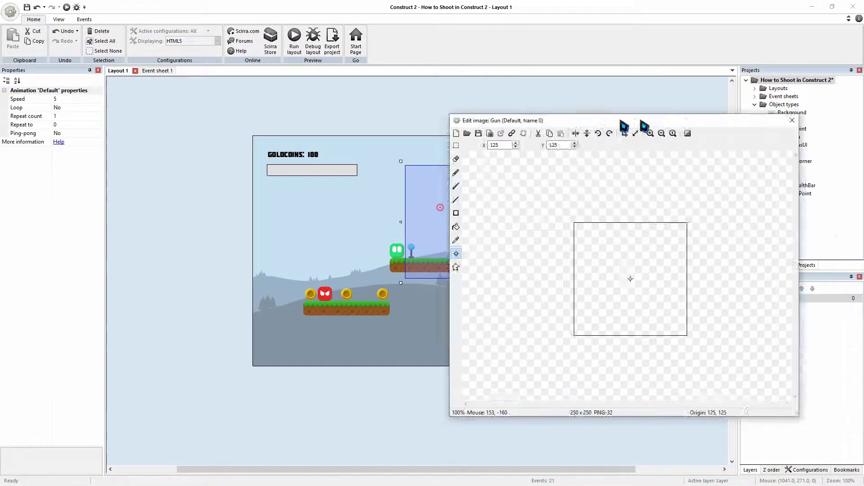
Step: Load Gun.png as the Gun's image and zoom the editor to 800%
left_click(338, 122)
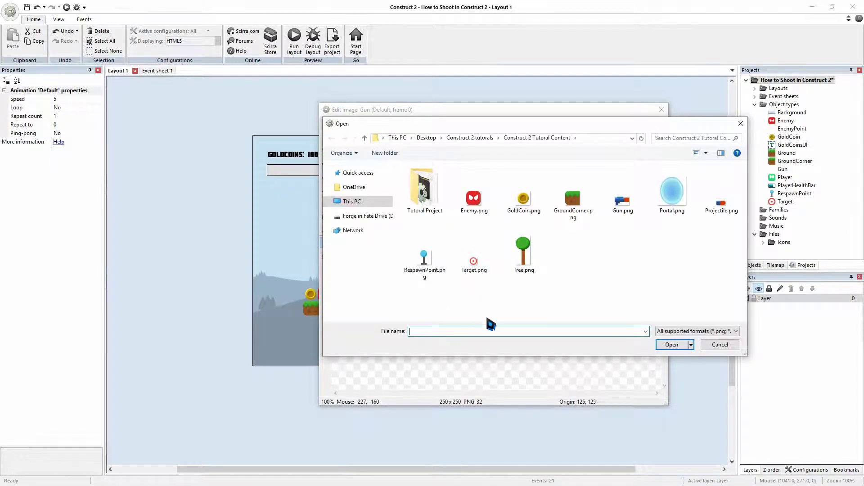
left_click(642, 202)
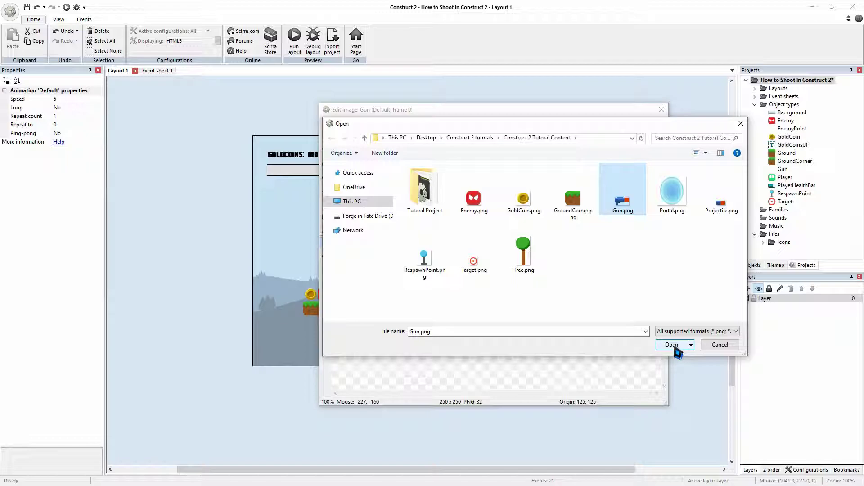
left_click(671, 344)
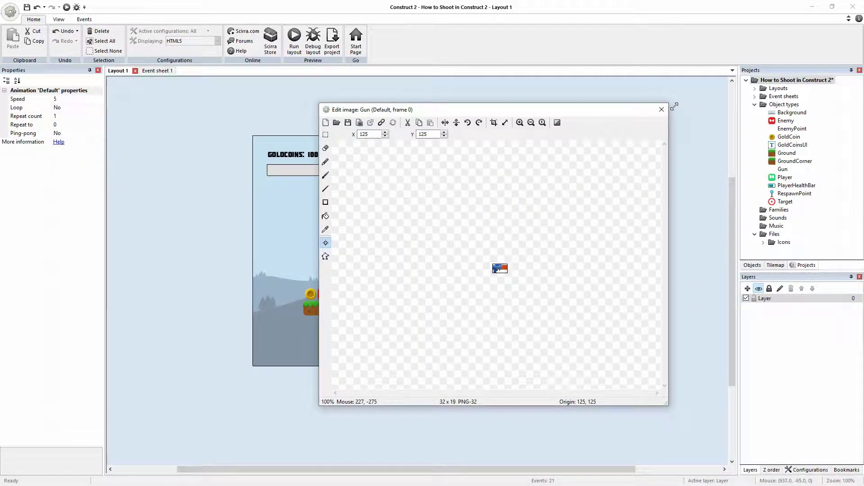
left_click(520, 123)
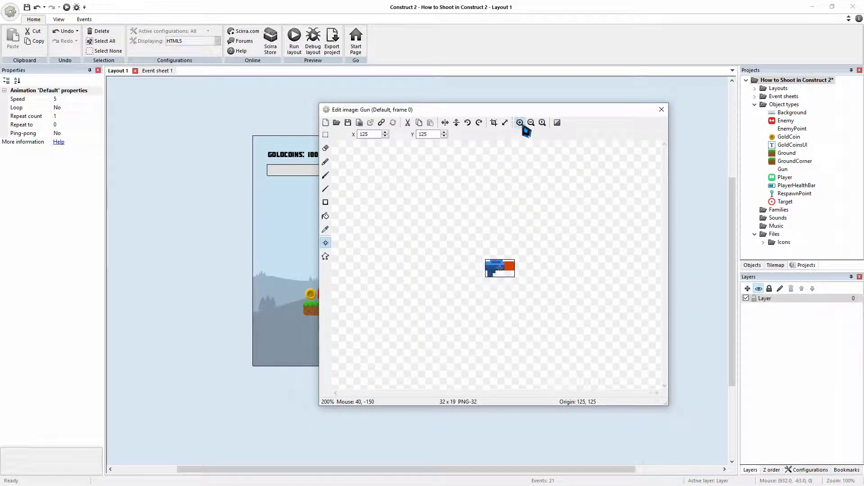
left_click(524, 128)
left_click(523, 128)
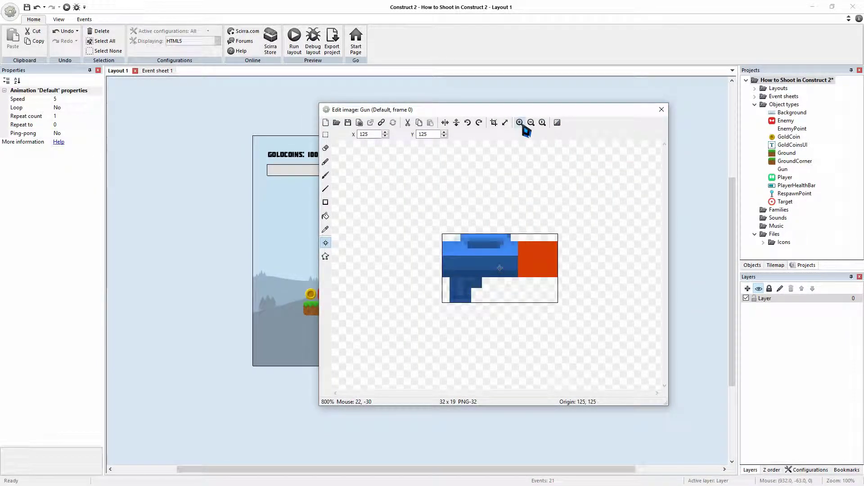
Step: Set the Gun's origin point at 6,10 on its grip
left_click(463, 261)
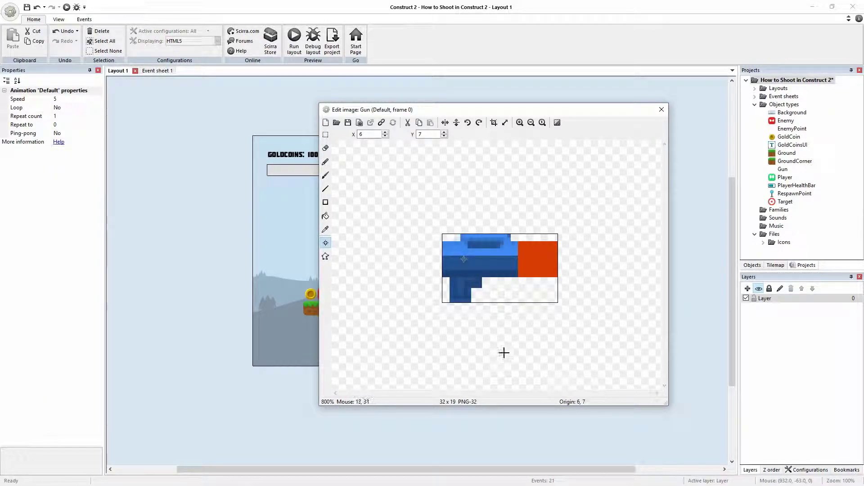
left_click(326, 244)
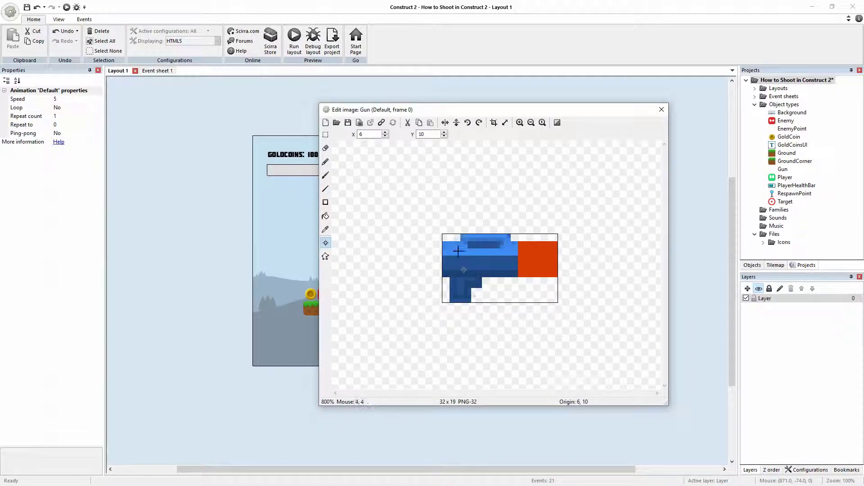
left_click(661, 113)
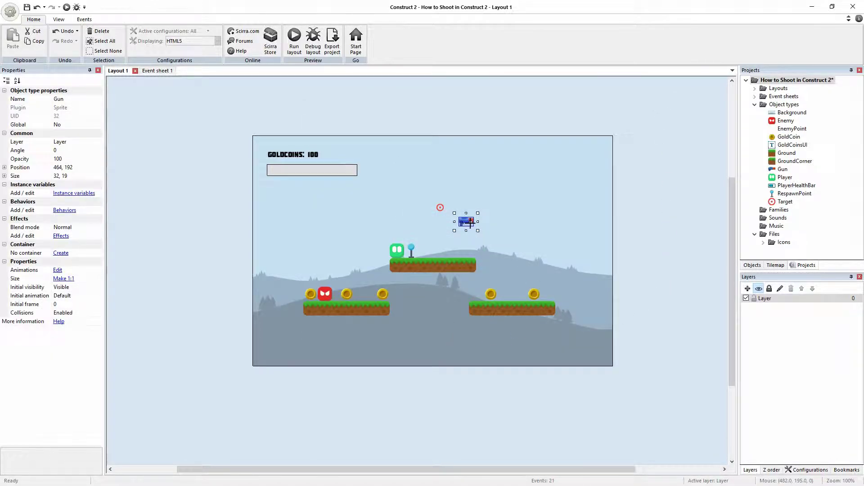
Step: Place the unrotated Gun off the layout's left edge with the Target just above it at -32,128
left_click_drag(470, 222, 623, 220)
key("ctrl+z")
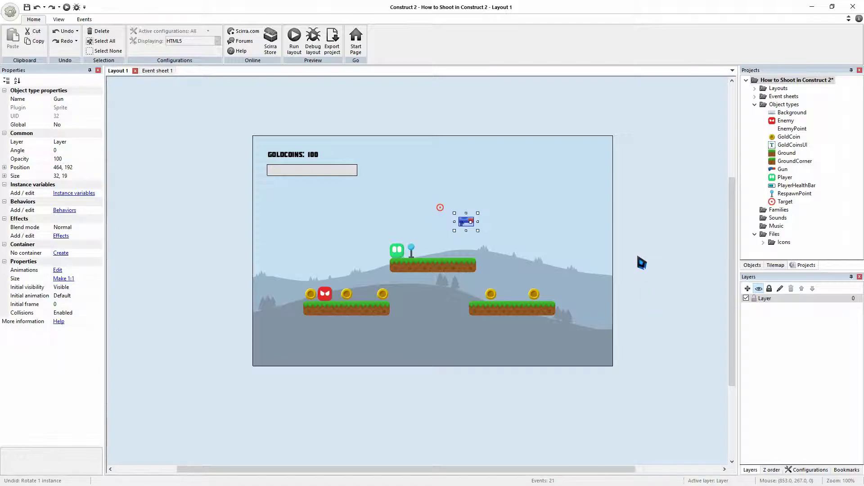
left_click(641, 263)
left_click_drag(466, 223, 442, 230)
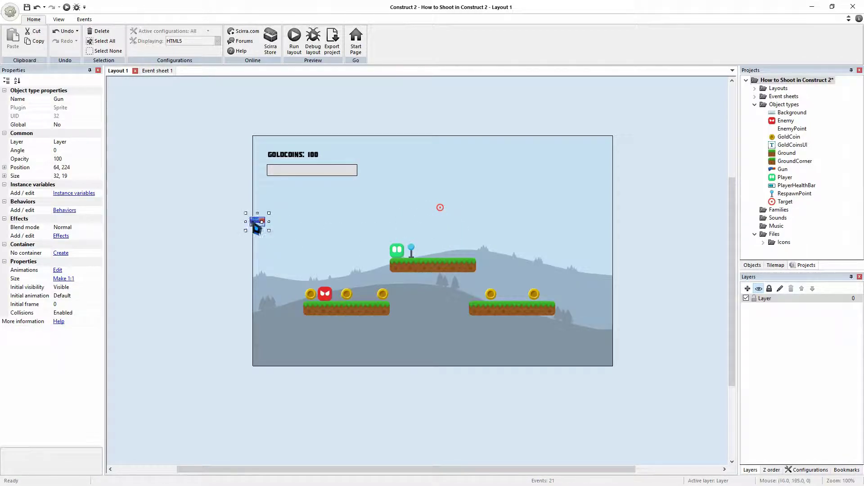
left_click_drag(255, 225, 218, 217)
left_click_drag(445, 215, 230, 205)
left_click(233, 322)
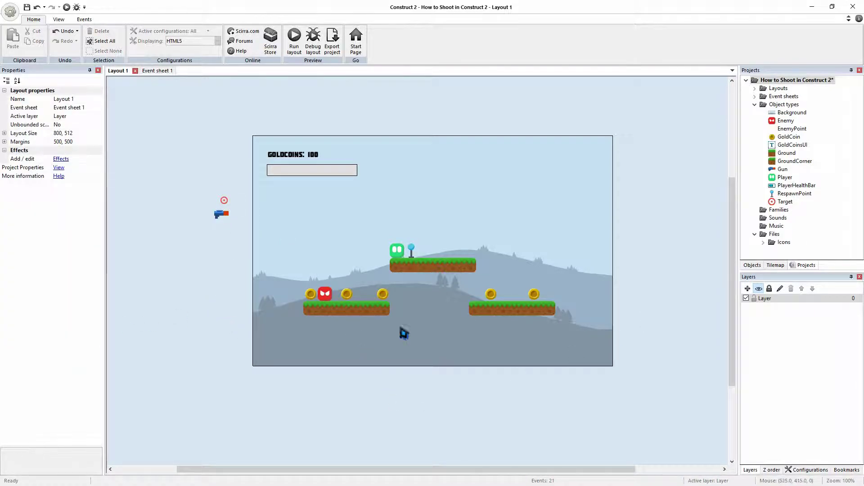
Step: Insert a new Sprite object named Projectile and place an instance in the layout
right_click(223, 245)
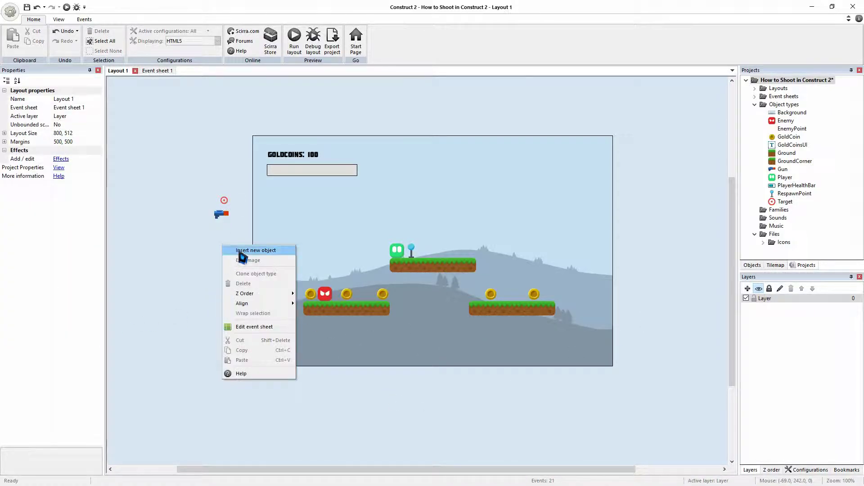
left_click(242, 252)
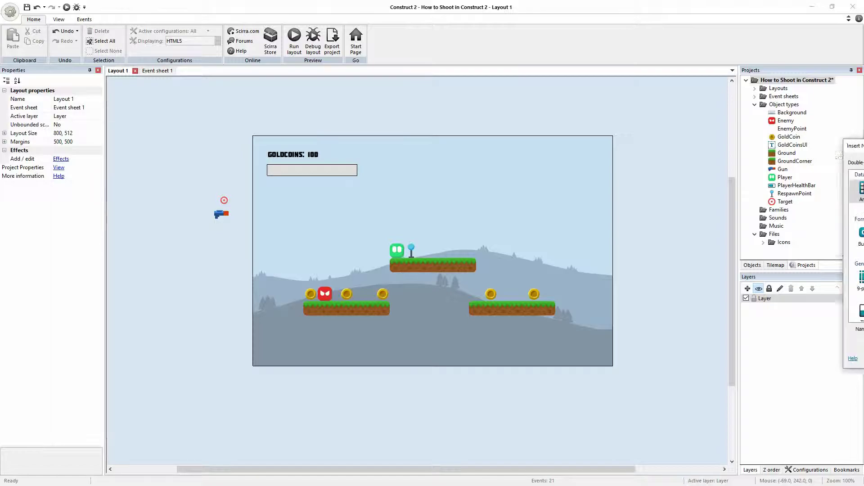
left_click(518, 313)
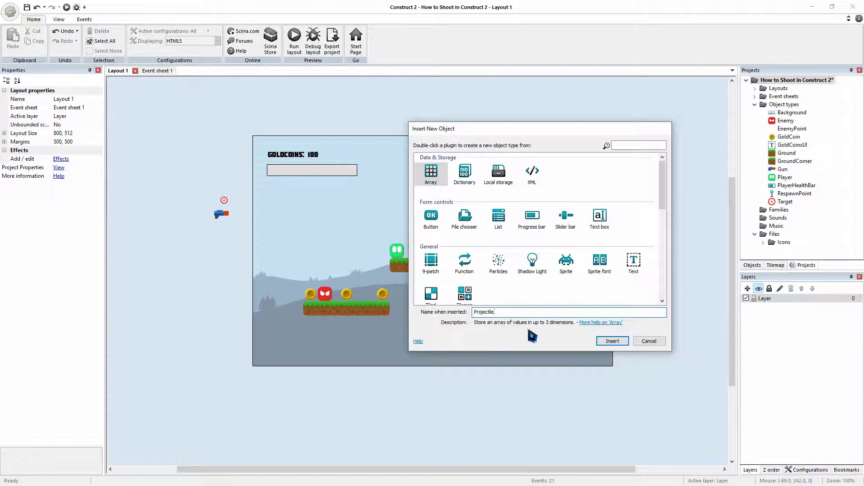
left_click(565, 262)
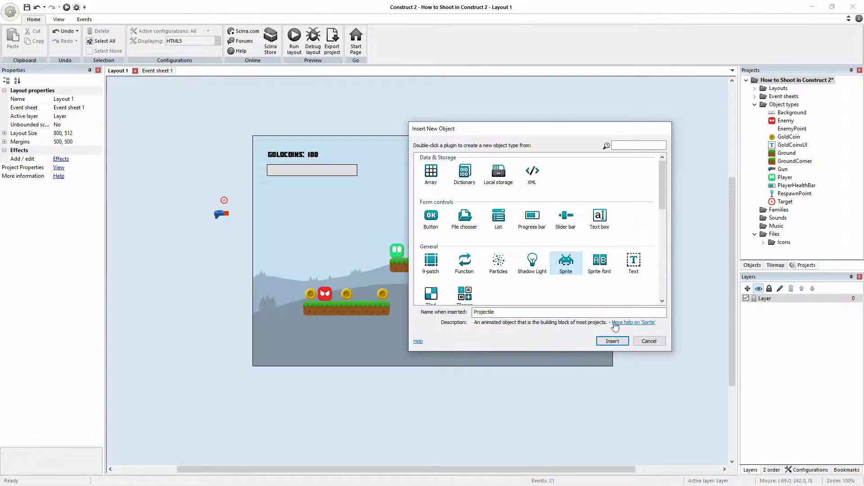
left_click(612, 340)
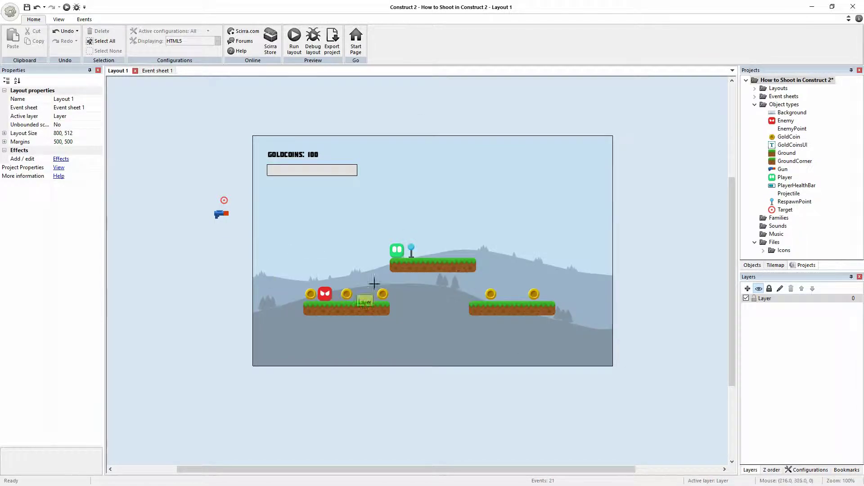
left_click(432, 226)
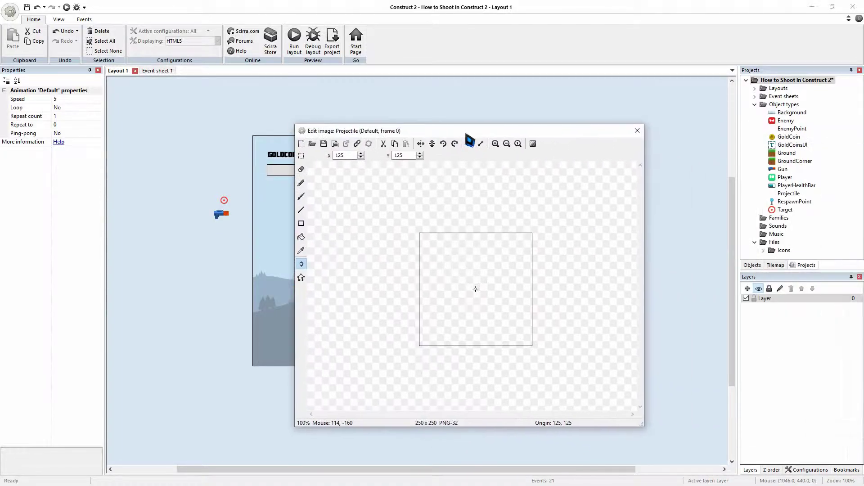
Step: Load Projectile.png as the projectile image and set its origin to -8,8
left_click(308, 141)
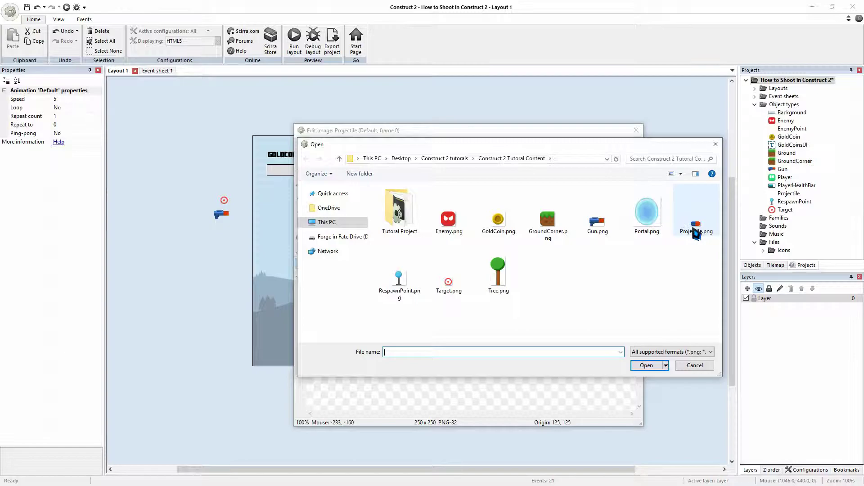
left_click(695, 232)
left_click(645, 366)
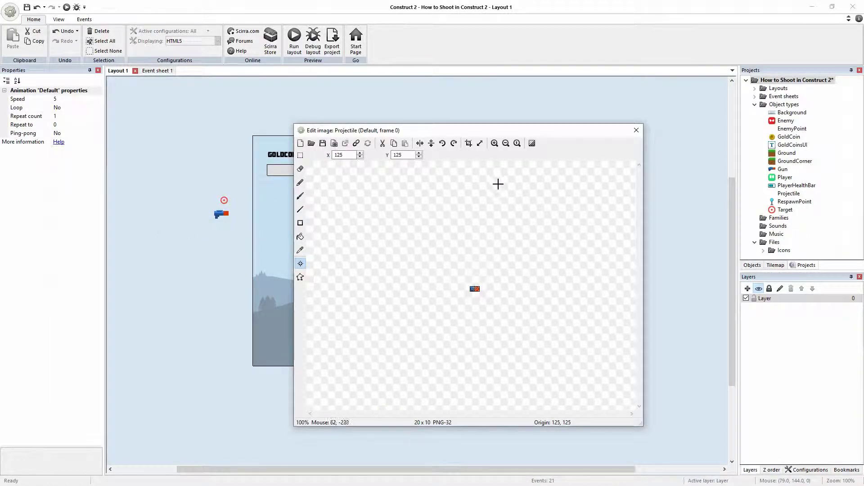
left_click(494, 144)
left_click(494, 143)
left_click(494, 143)
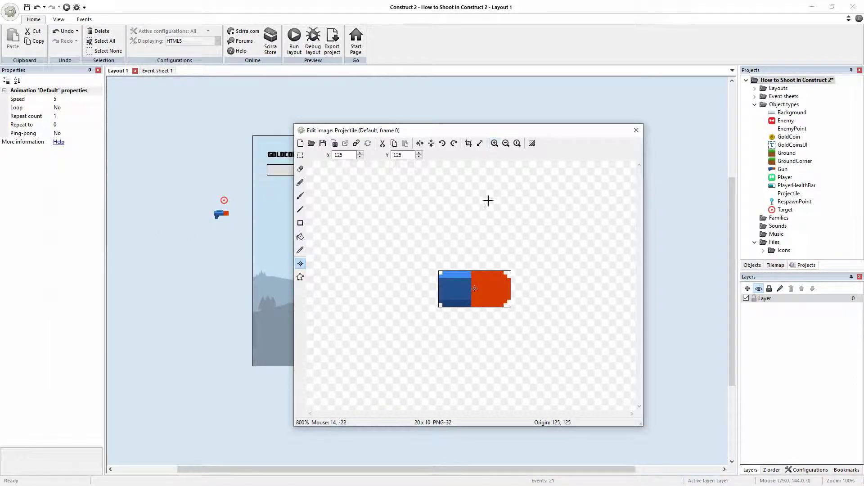
left_click(412, 300)
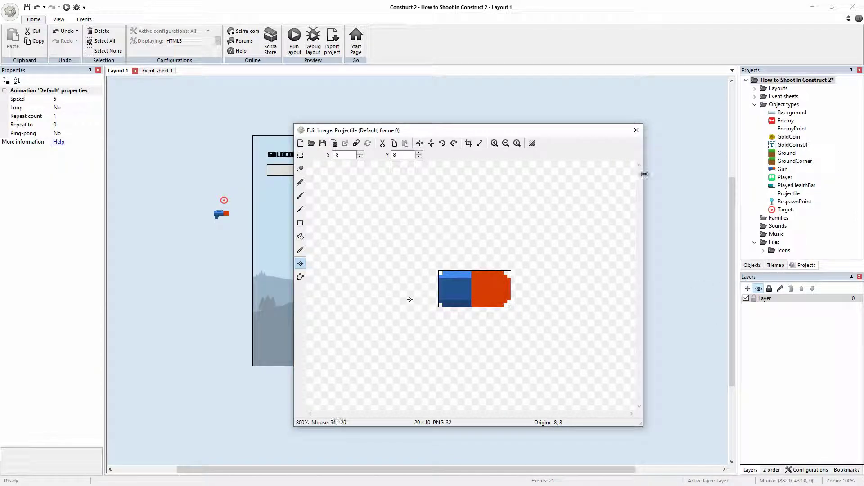
left_click(636, 130)
Step: Move the Projectile just below the Gun outside the layout's left edge
left_click(652, 242)
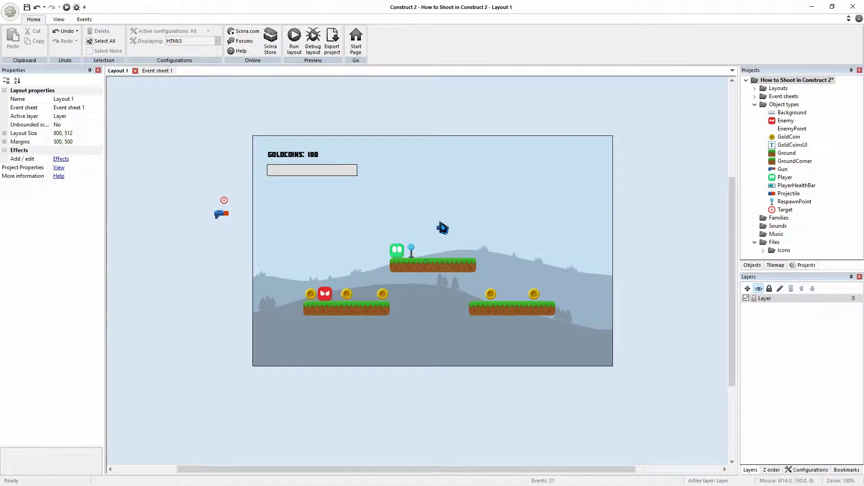
left_click_drag(441, 228, 218, 228)
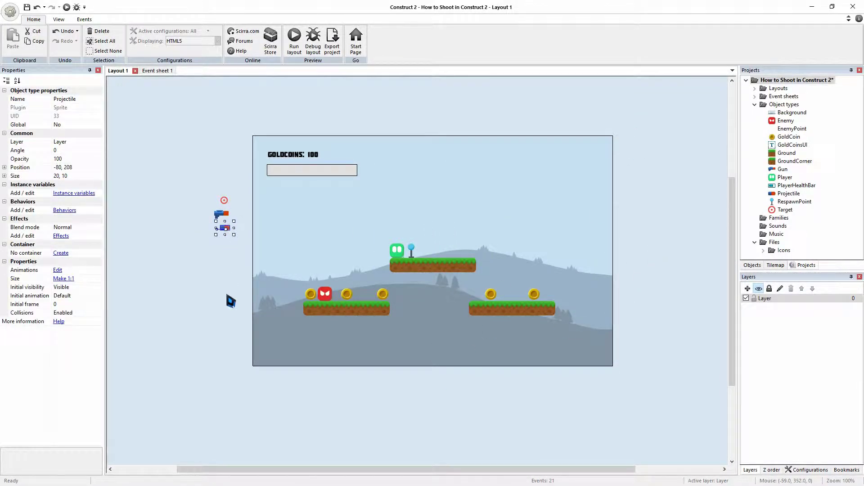
left_click(218, 306)
middle_click_drag(215, 283, 303, 266)
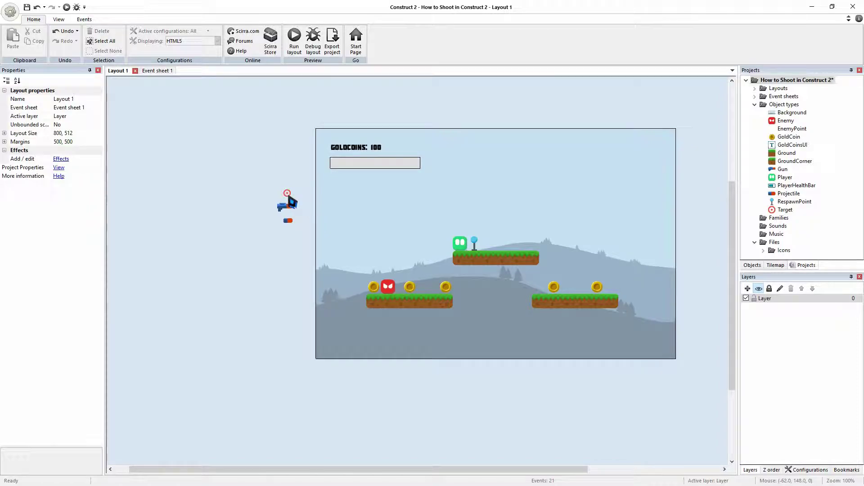
Step: Check the Target, Gun and Projectile, then nudge the Target to -64,144 above the Gun
left_click(288, 194)
left_click(284, 207)
left_click(288, 221)
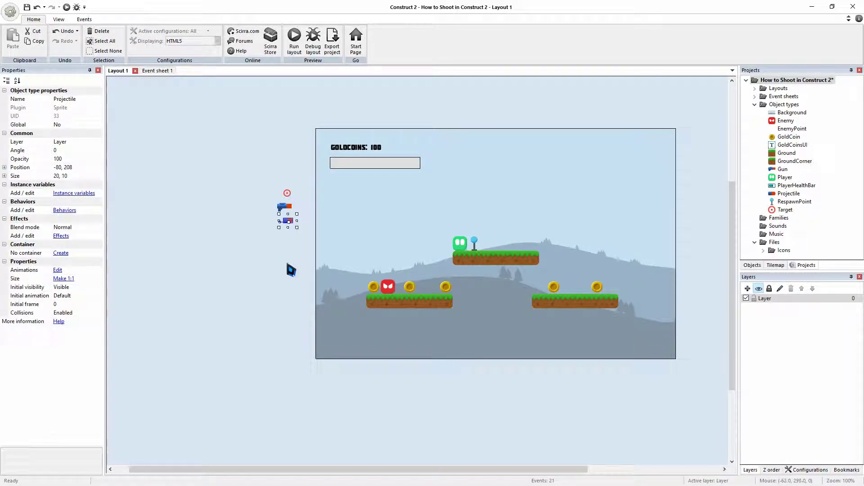
left_click(248, 347)
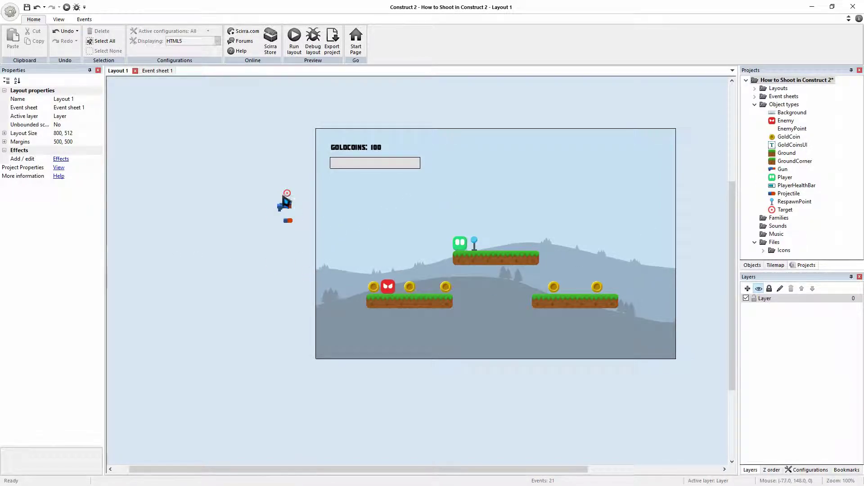
mouse_move(286, 200)
left_mouse_down()
mouse_move(614, 225)
mouse_move(425, 256)
mouse_move(415, 240)
mouse_move(581, 243)
mouse_move(292, 198)
left_mouse_up()
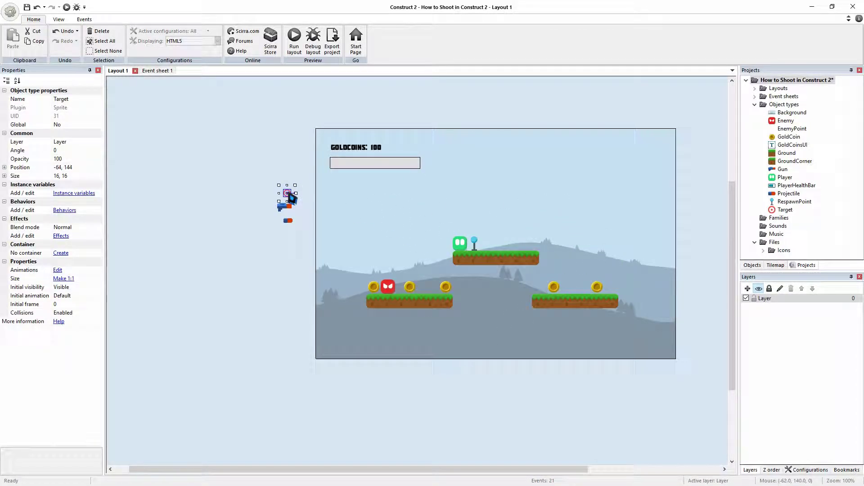
Step: Insert the Mouse object from the Input category into the project
right_click(298, 260)
key("Escape")
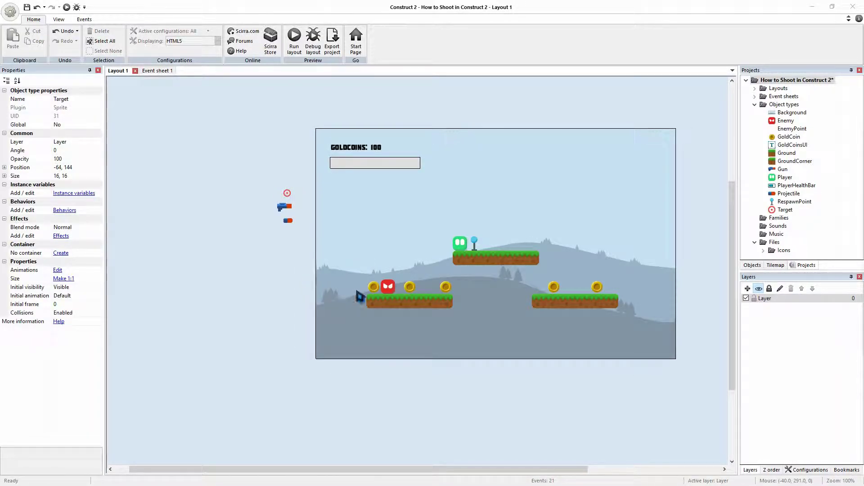
double_click(554, 170)
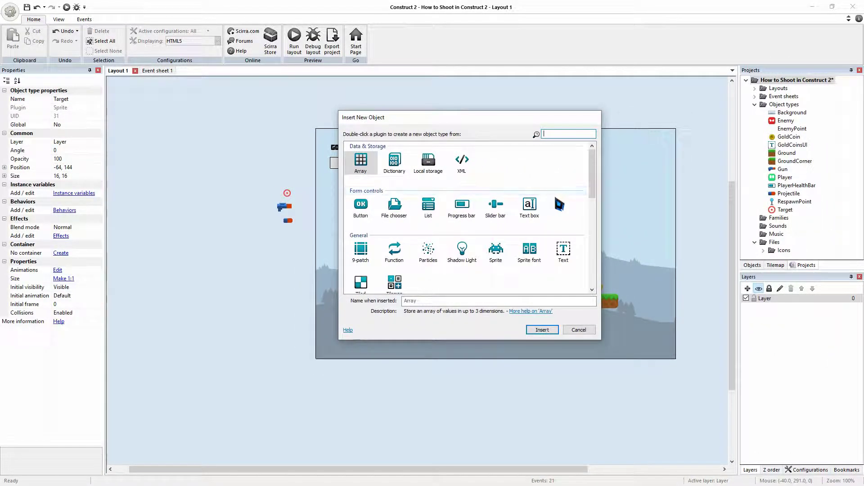
scroll(552, 169, "down", 5)
scroll(559, 206, "up", 3)
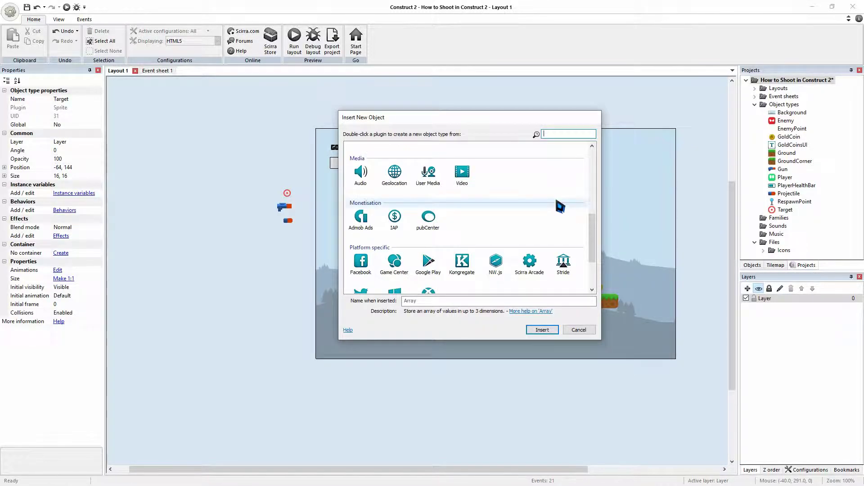
scroll(559, 207, "up", 3)
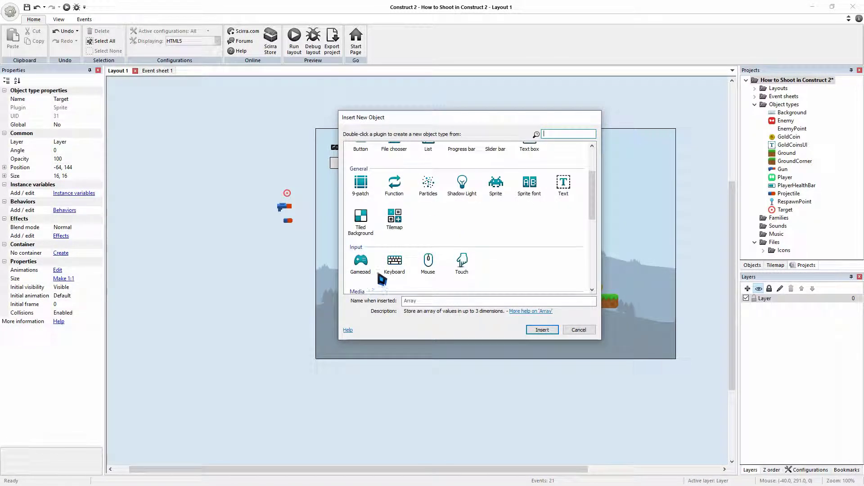
left_click(428, 270)
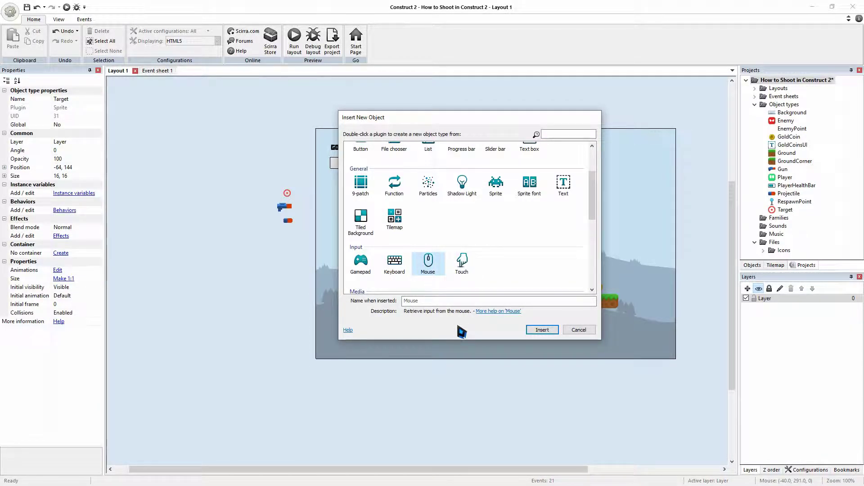
left_click(553, 332)
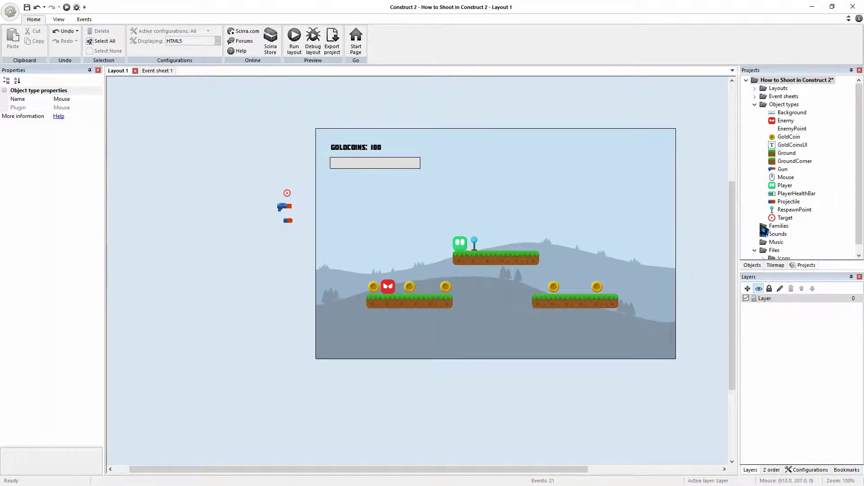
left_click(308, 272)
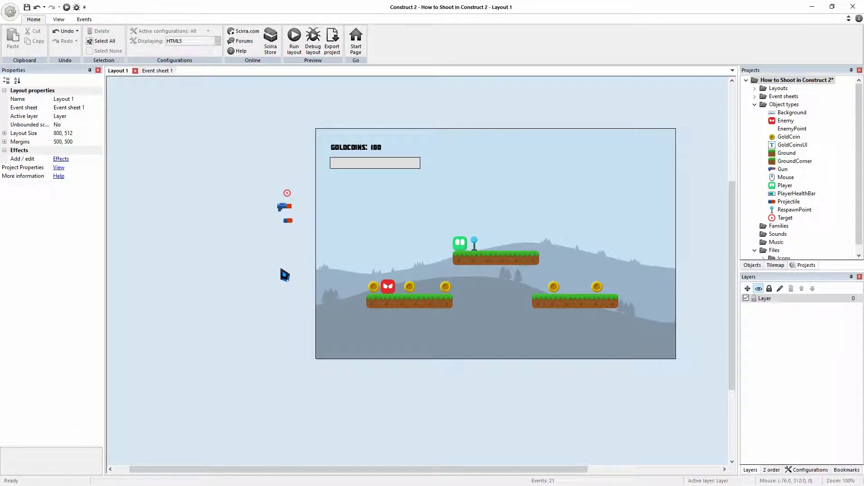
Step: Add the Bullet behavior to the Projectile sprite
middle_click_drag(281, 276, 330, 284)
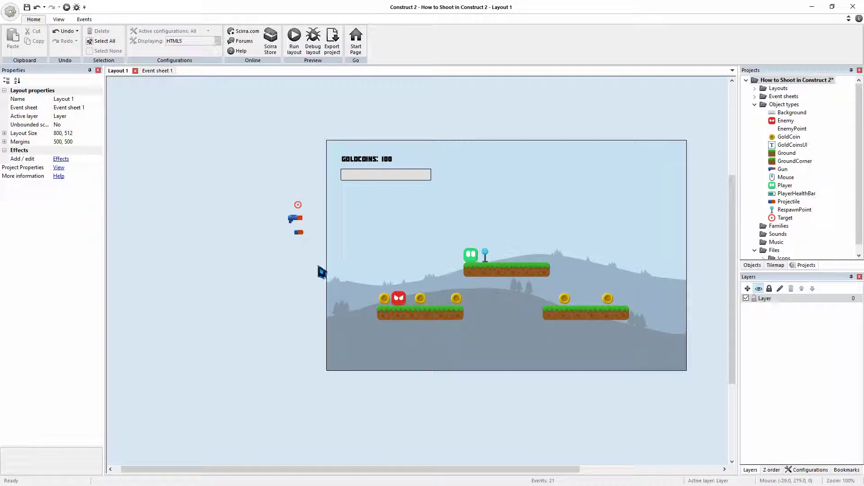
left_click(299, 232)
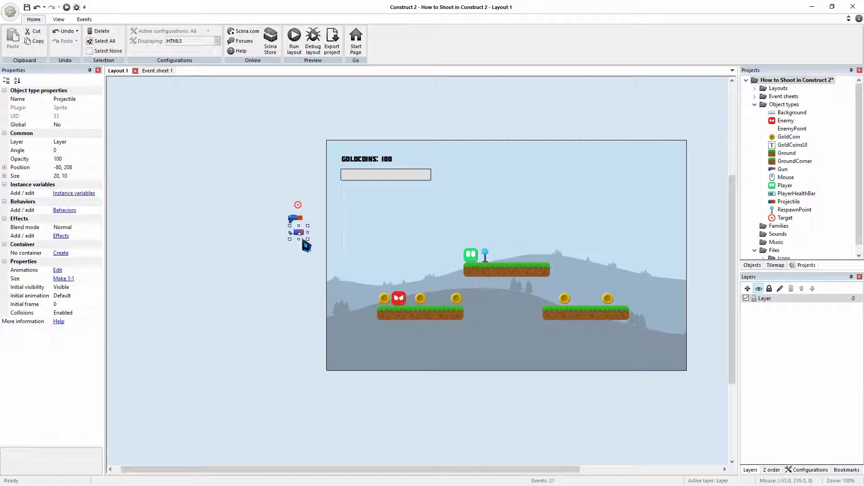
left_click(71, 211)
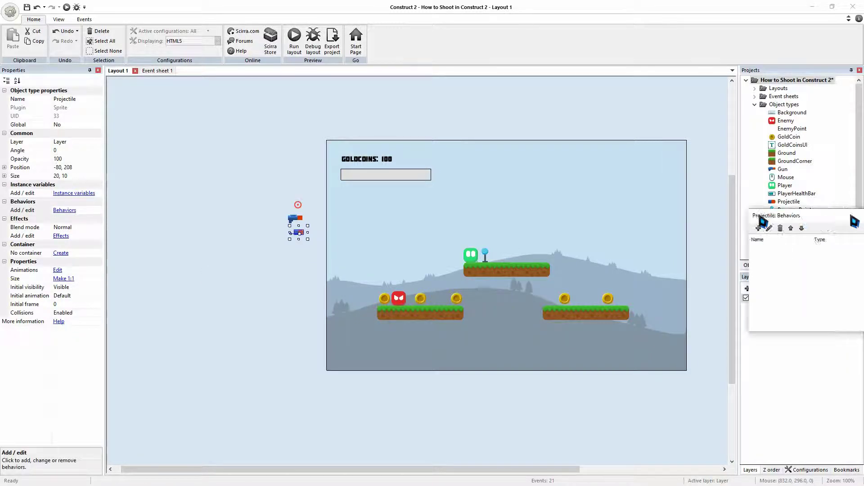
left_click(399, 204)
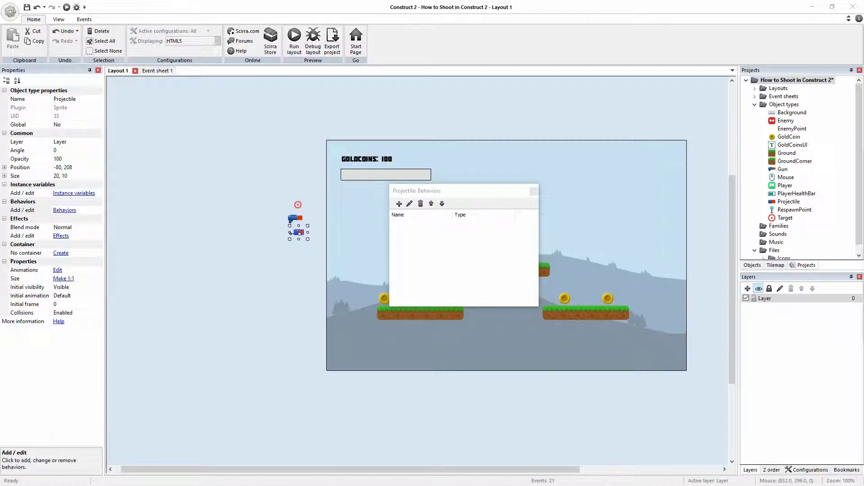
scroll(556, 236, "down", 5)
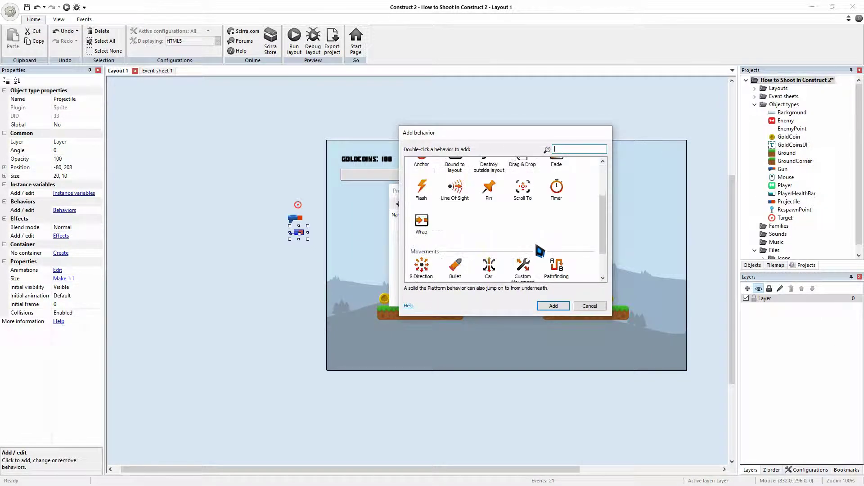
left_click(455, 223)
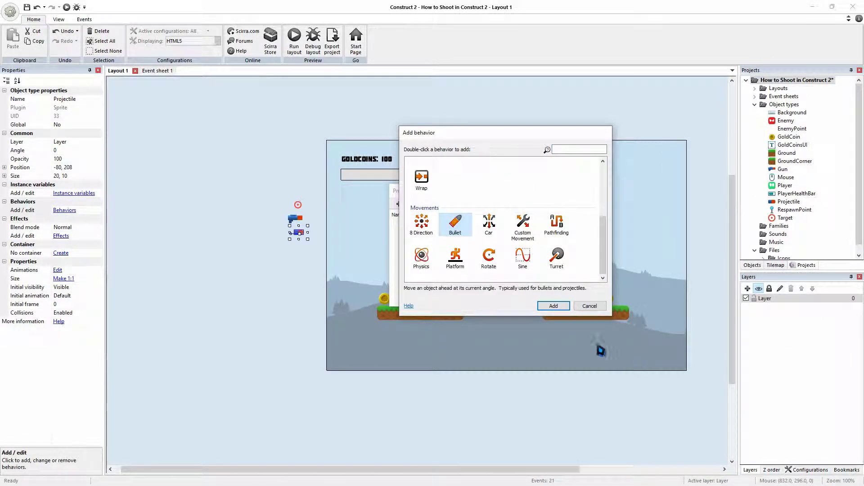
left_click(557, 309)
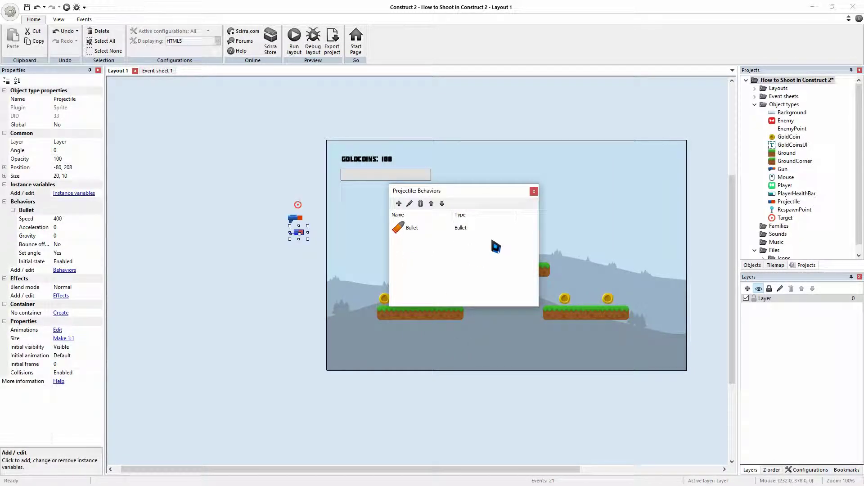
Step: Add Destroy outside layout to the Projectile and close its behaviors window
left_click(399, 204)
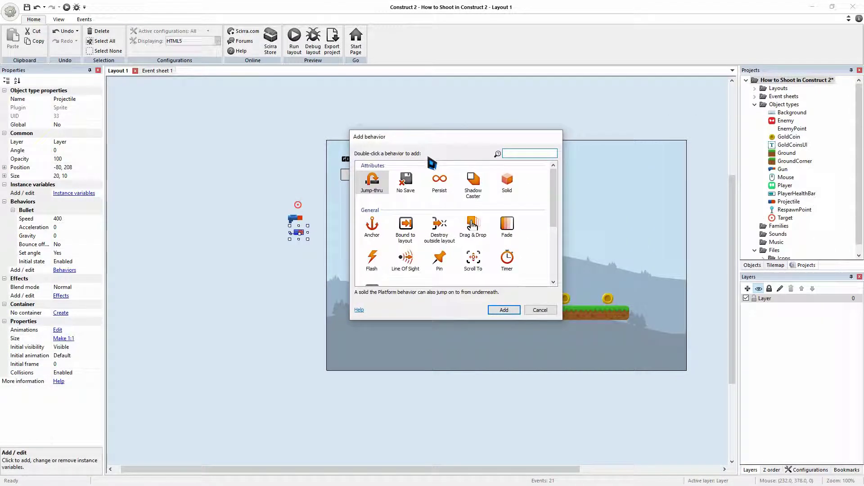
left_click(443, 228)
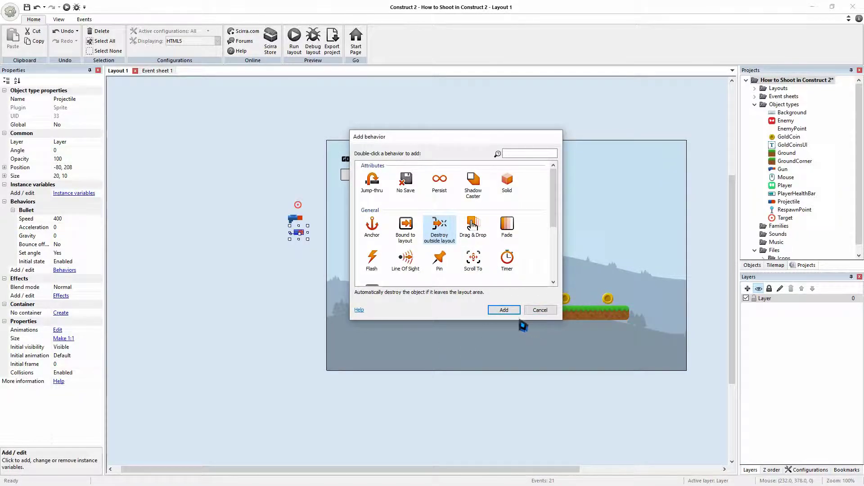
left_click(504, 310)
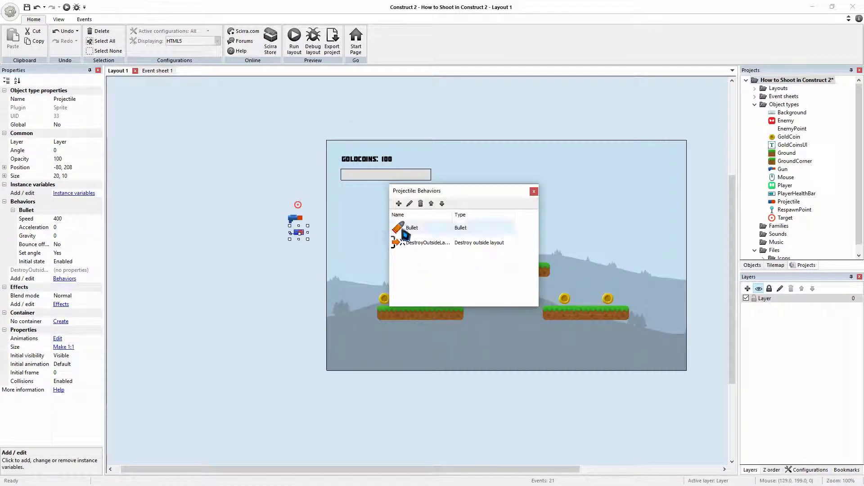
left_click(424, 245)
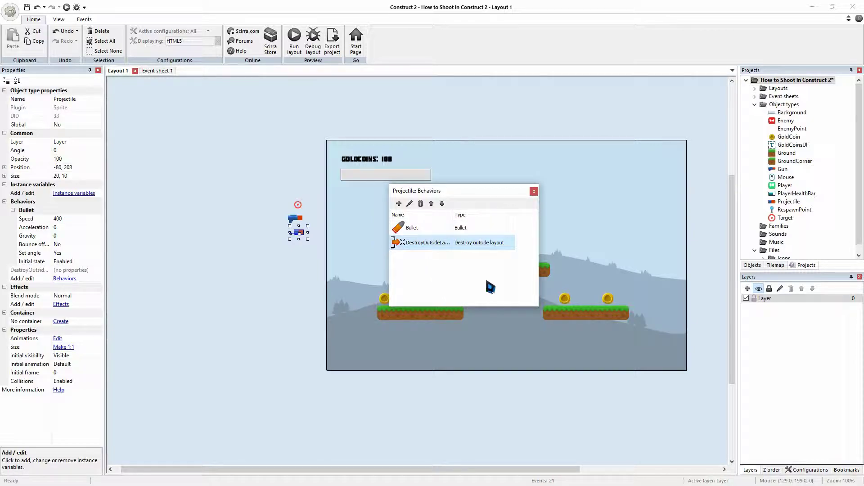
left_click(533, 192)
left_click(342, 243)
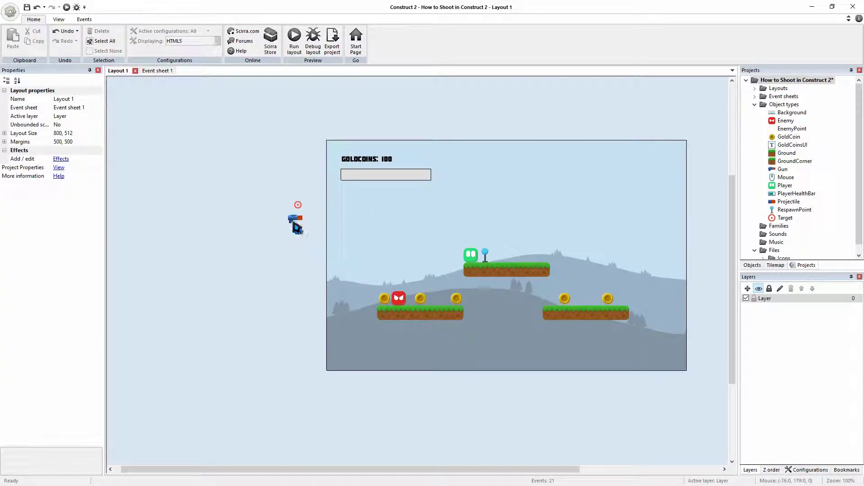
Step: Add the Turret behavior to the Gun sprite
left_click(296, 219)
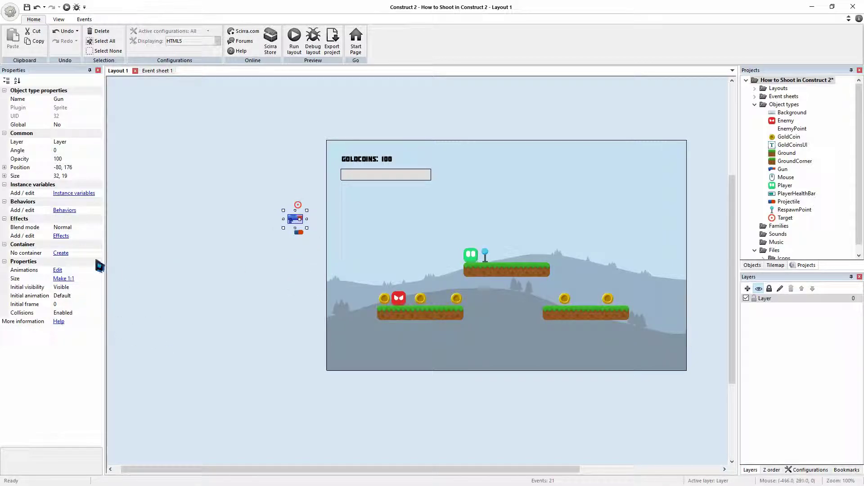
left_click(65, 211)
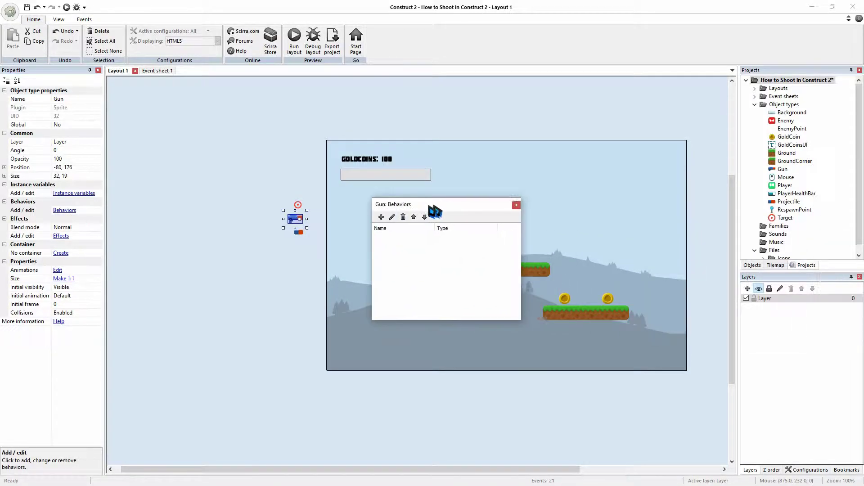
left_click(372, 218)
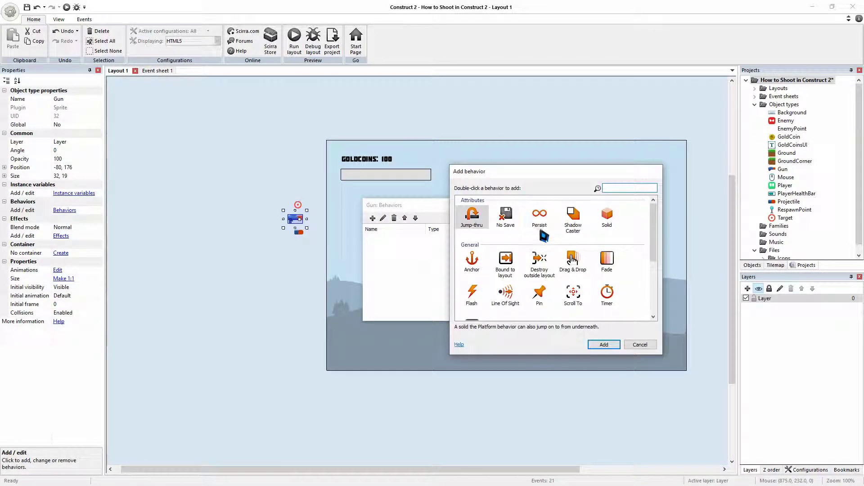
scroll(544, 235, "down", 3)
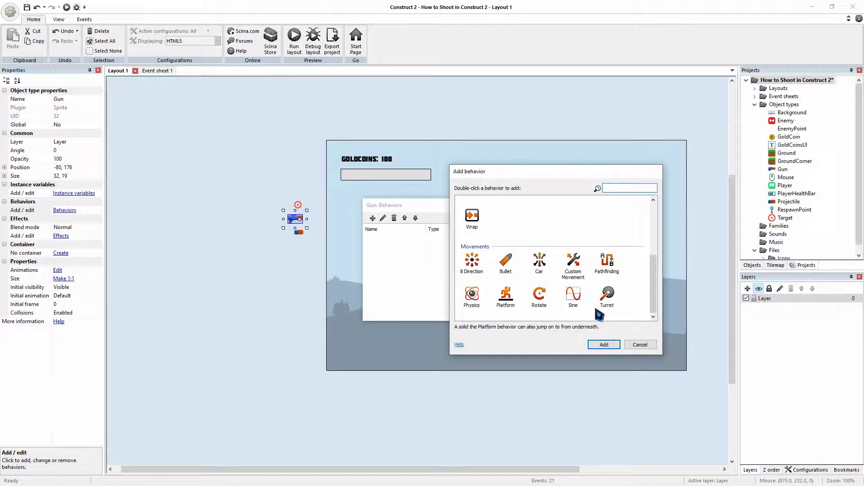
left_click(607, 298)
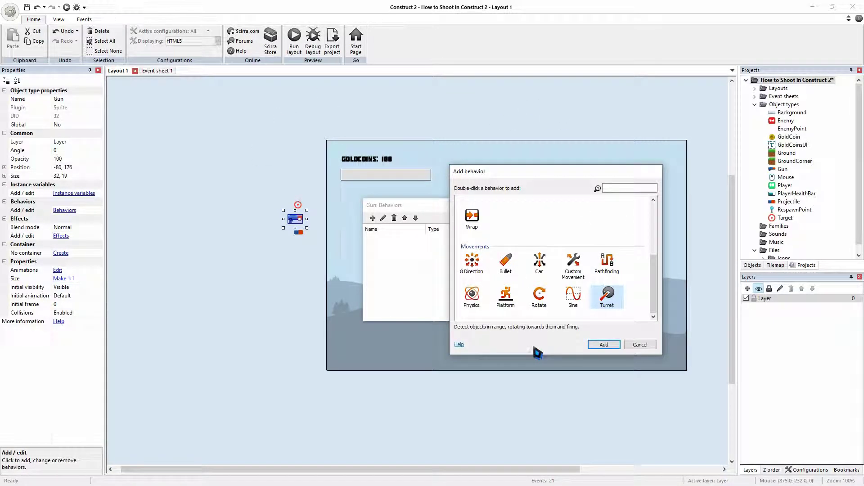
left_click(604, 345)
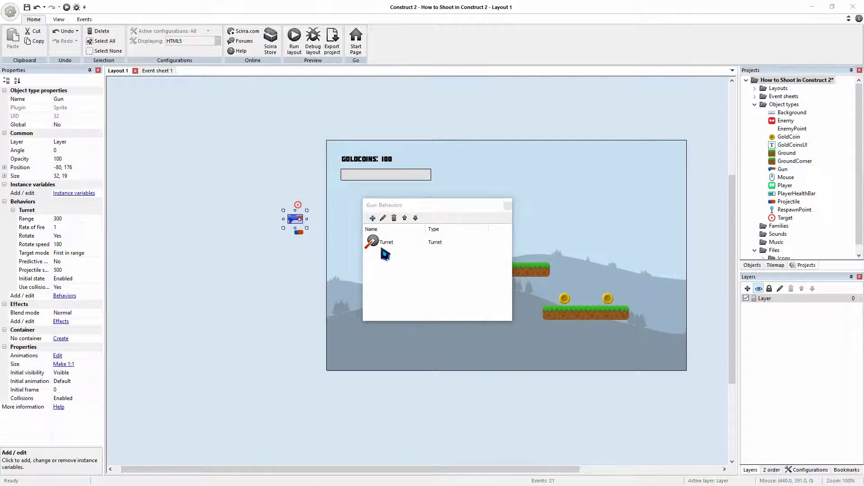
Step: Add Pin and Destroy outside layout behaviors to the Gun and close its behaviors window
left_click(372, 218)
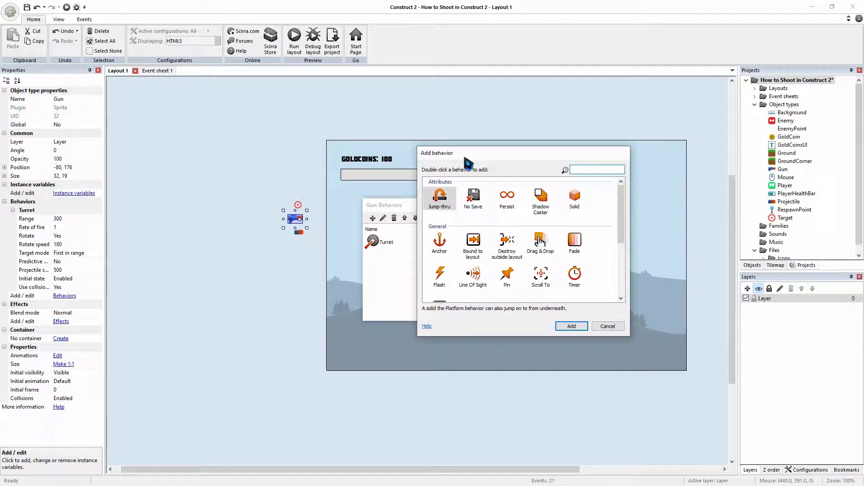
left_click(515, 276)
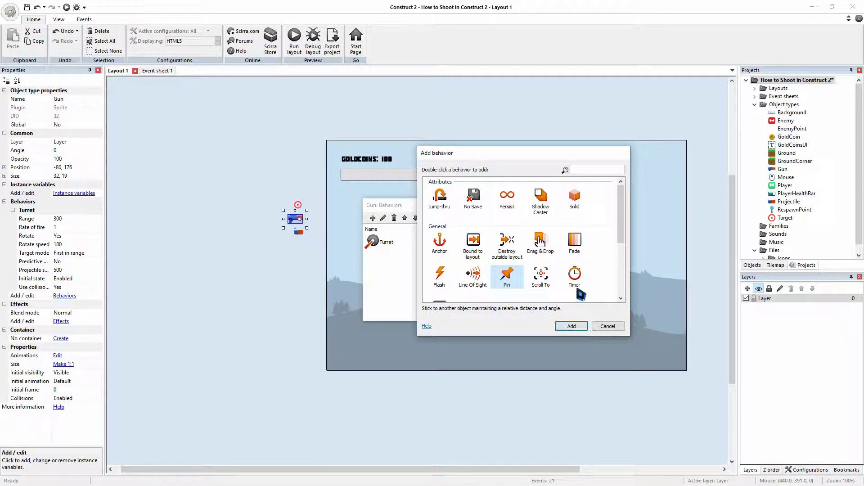
left_click(572, 326)
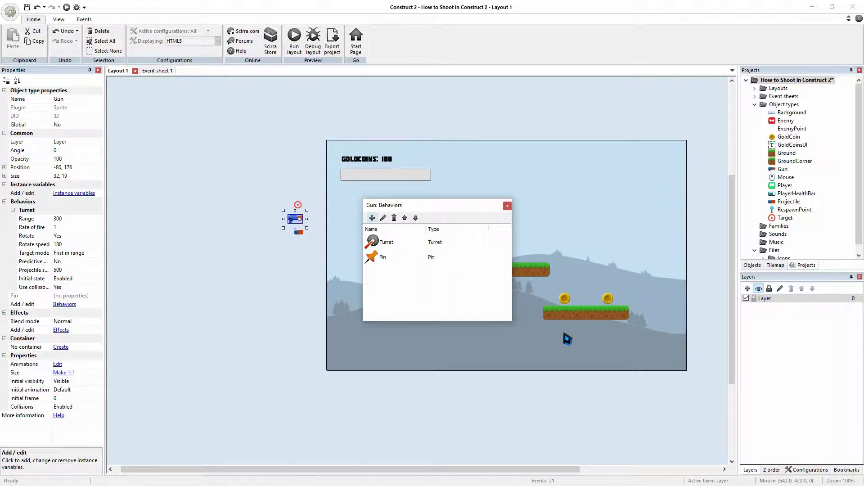
left_click(372, 220)
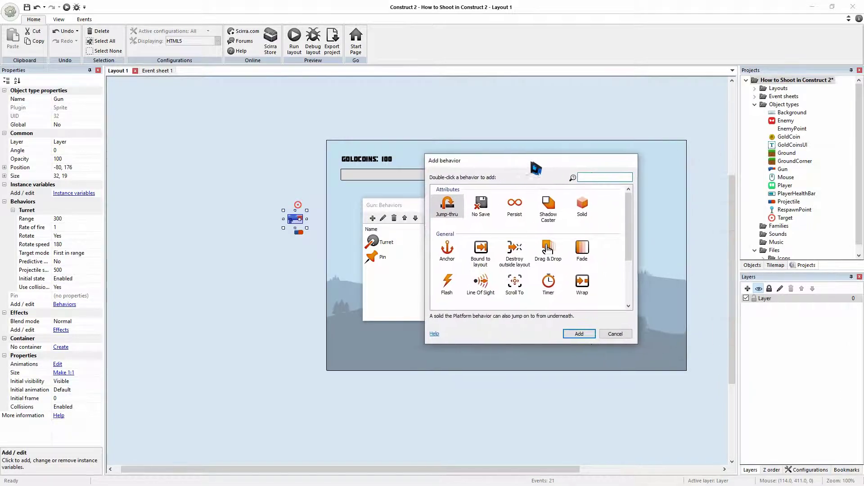
left_click(504, 248)
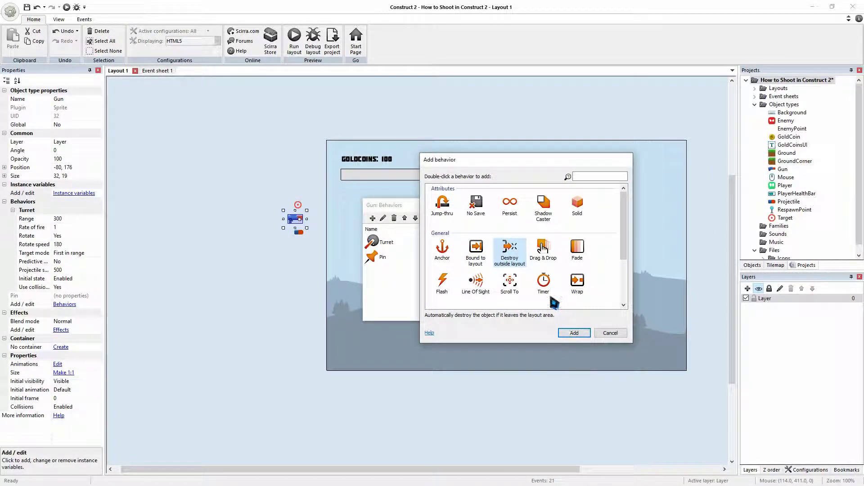
scroll(553, 299, "down", 2)
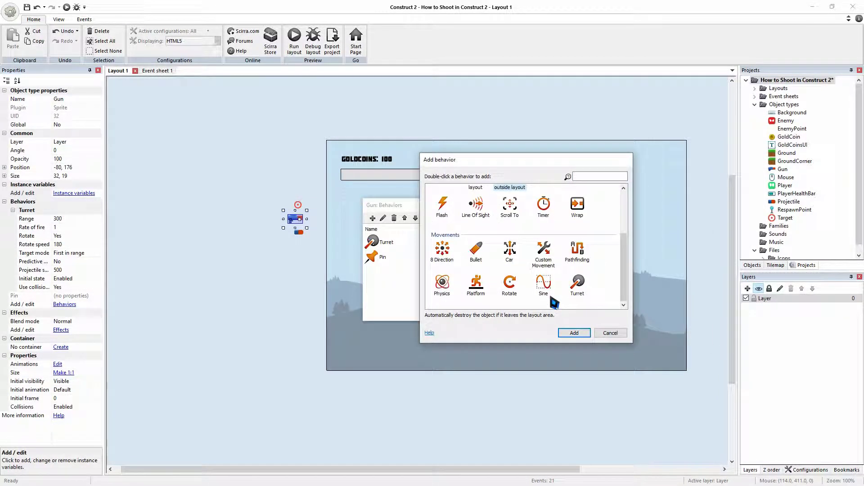
left_click(574, 332)
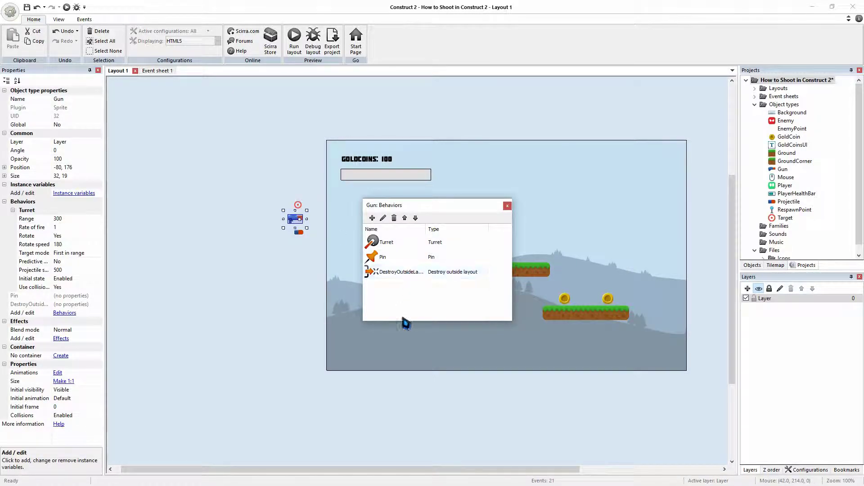
left_click(508, 206)
left_click(258, 328)
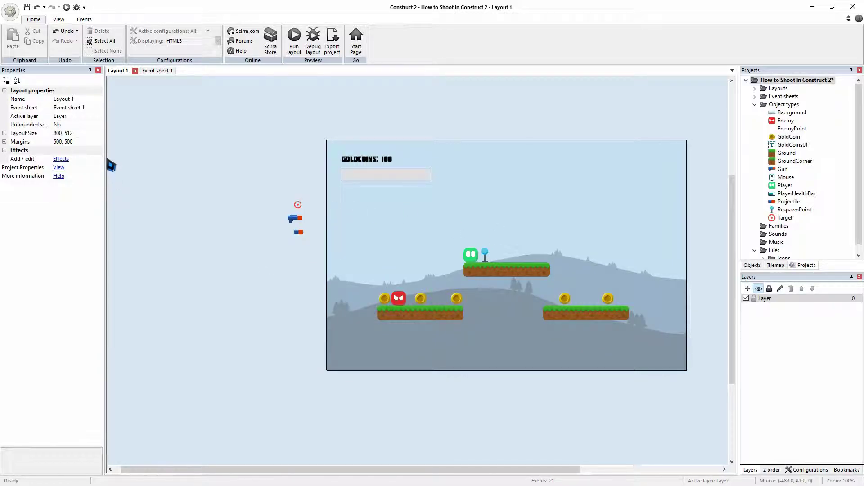
Step: Open Event sheet 1 and expand the Player group to show its destroyed, collision and created events
left_click(153, 71)
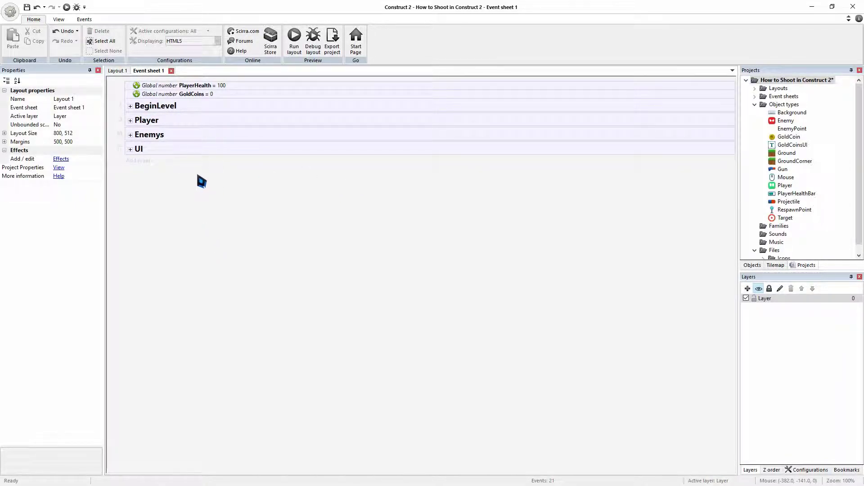
left_click(130, 120)
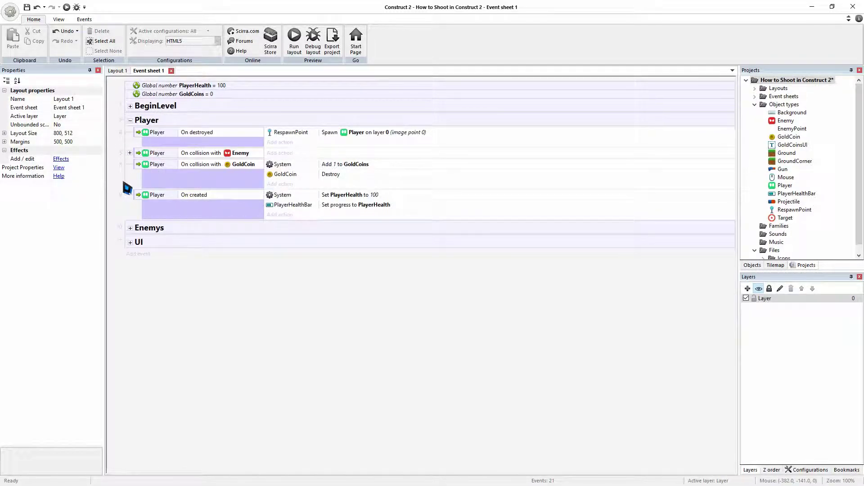
left_click(186, 124)
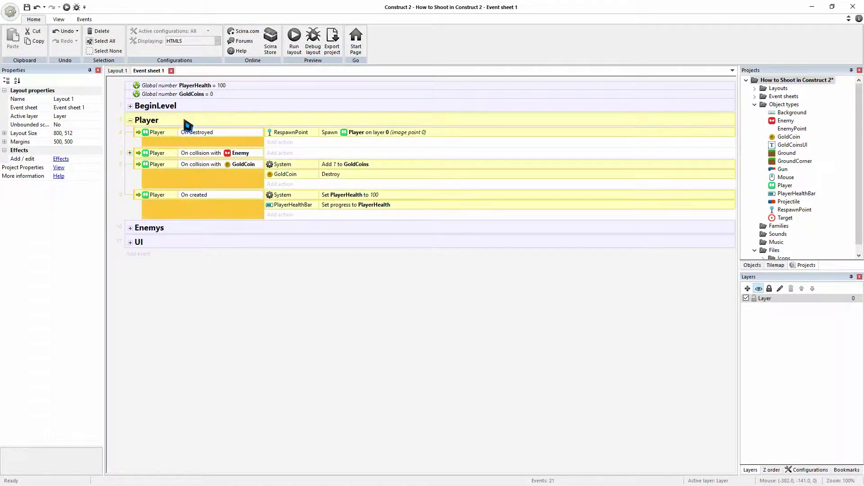
right_click(165, 249)
right_click(300, 280)
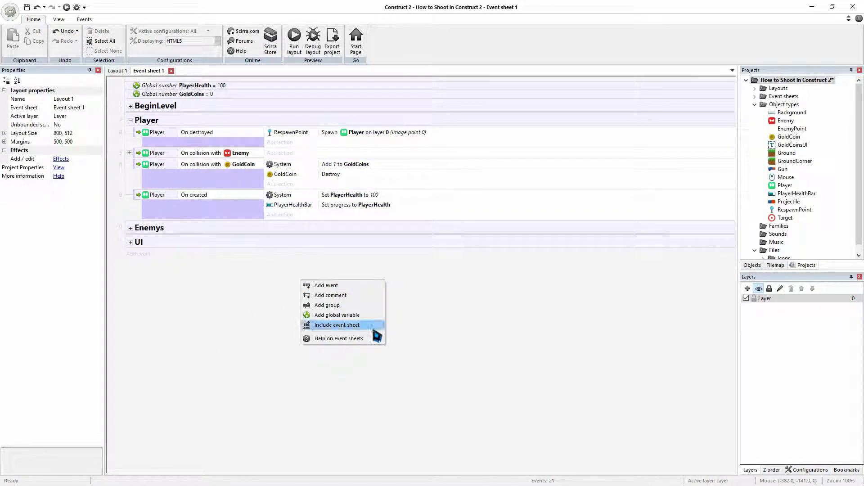
key("Escape")
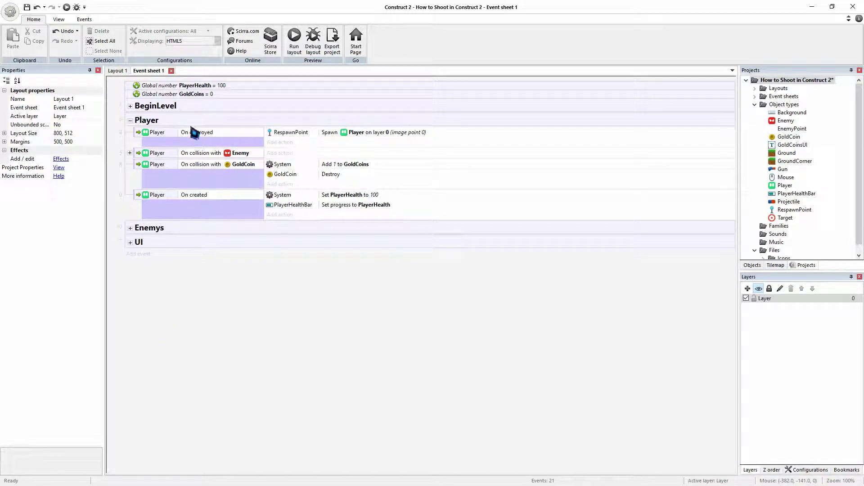
left_click(184, 125)
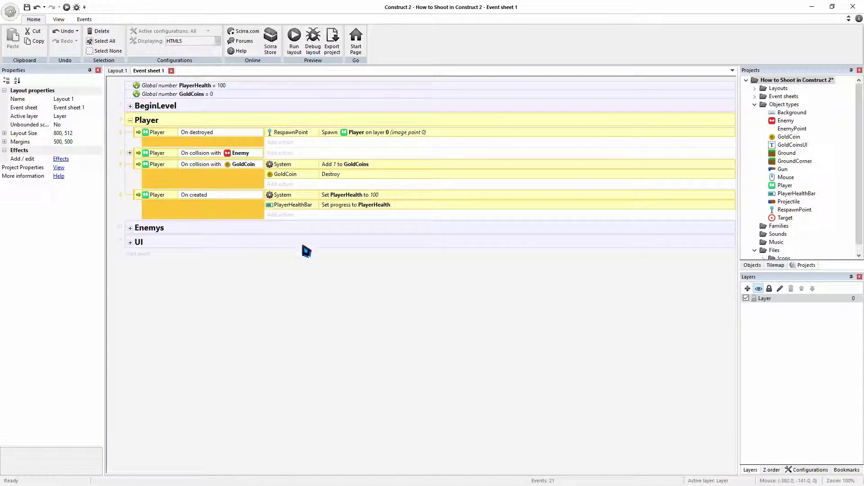
left_click(228, 277)
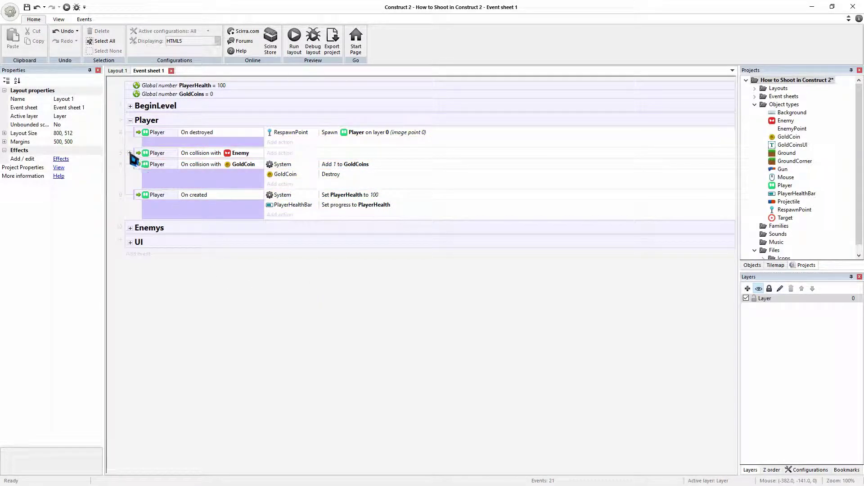
left_click(151, 123)
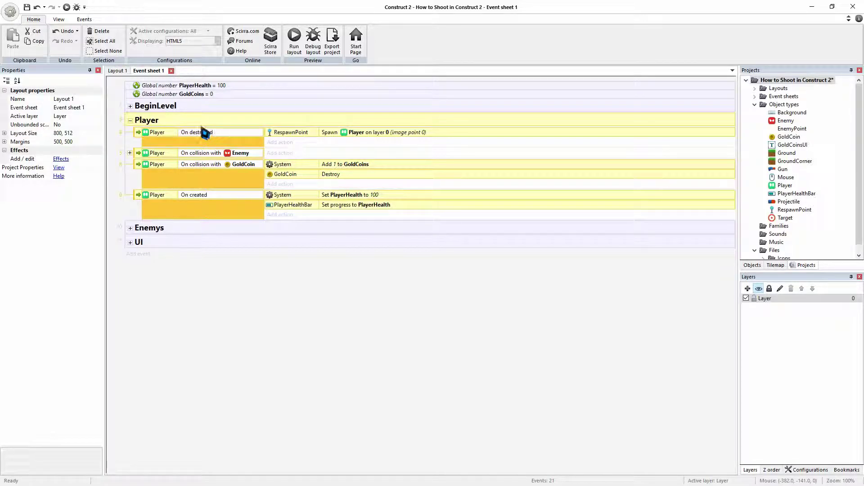
left_click(303, 308)
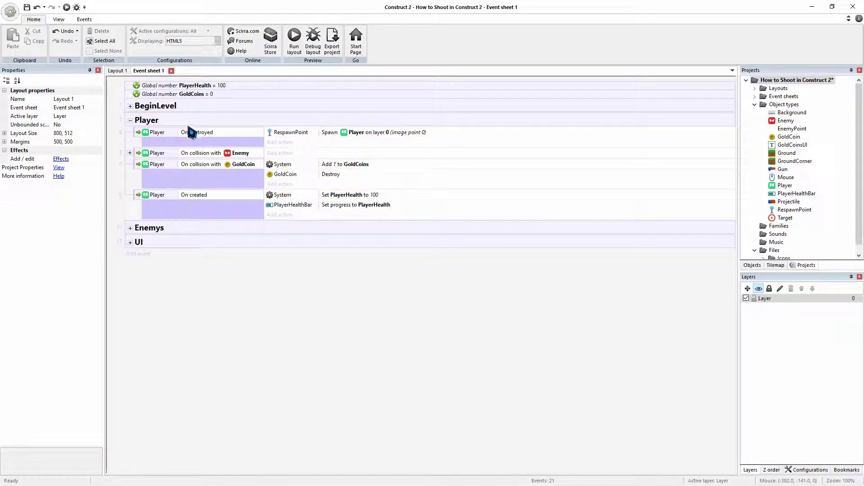
left_click(162, 120)
Step: Create a Shooting sub-group, active on start, inside the Player event group
right_click(162, 120)
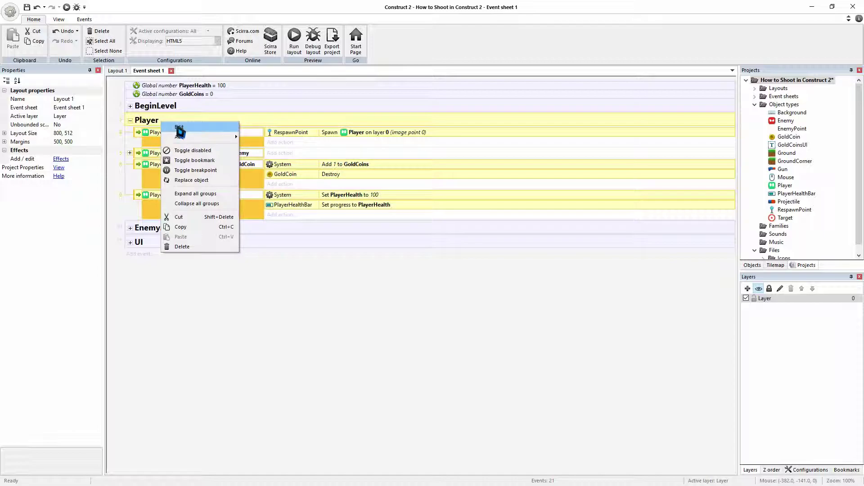
mouse_move(184, 137)
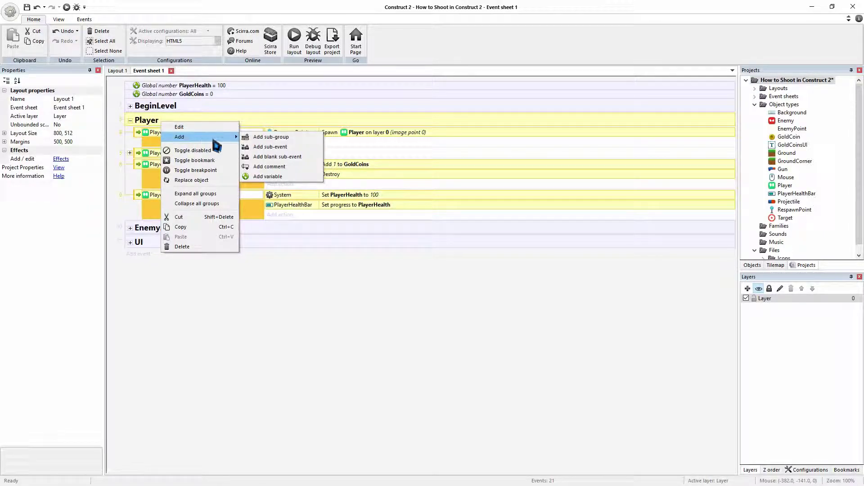
left_click(281, 136)
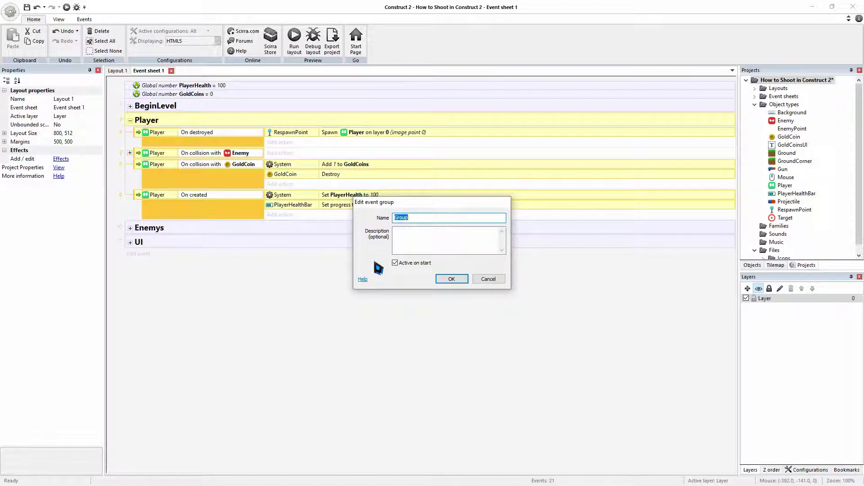
type("Shooting")
left_click(452, 279)
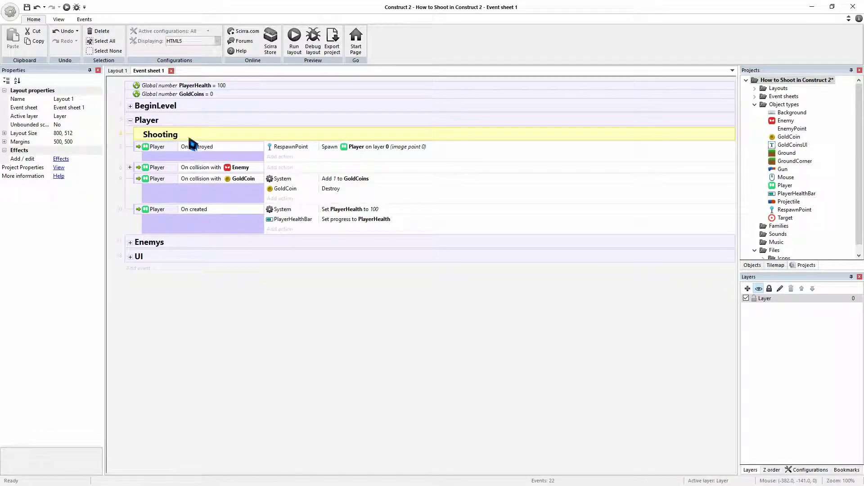
Step: Add a System 'Every tick' sub-event inside the Shooting group
right_click(199, 137)
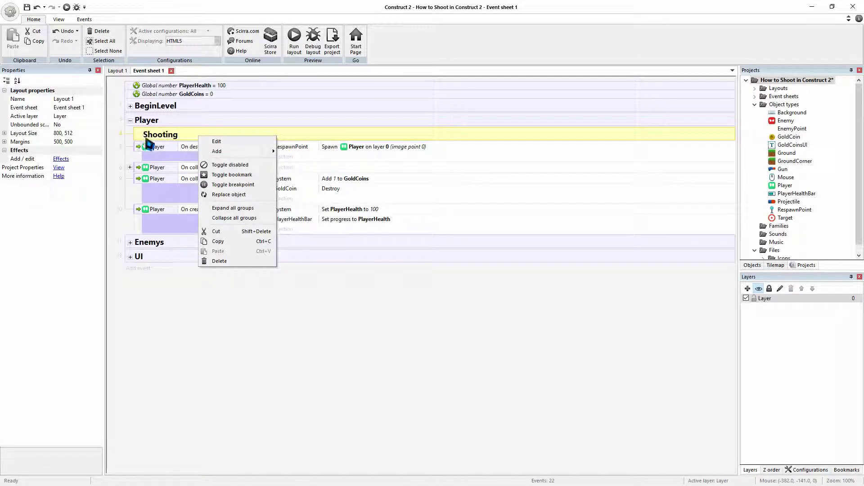
mouse_move(220, 153)
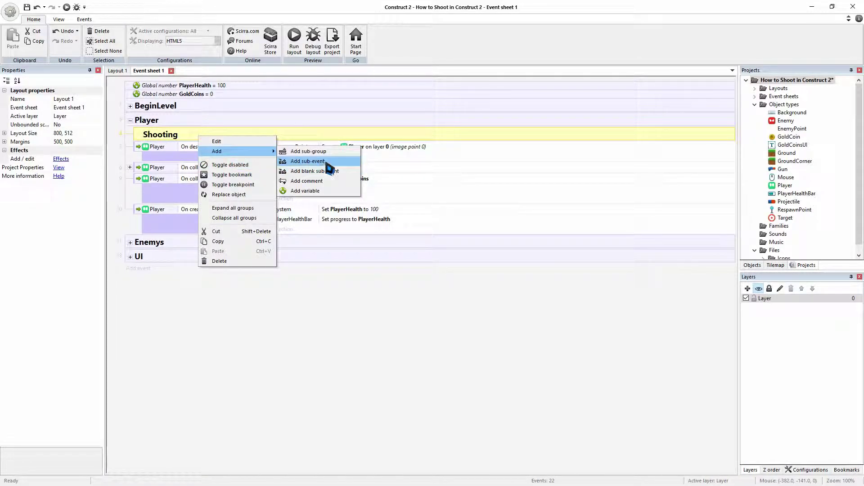
left_click(309, 160)
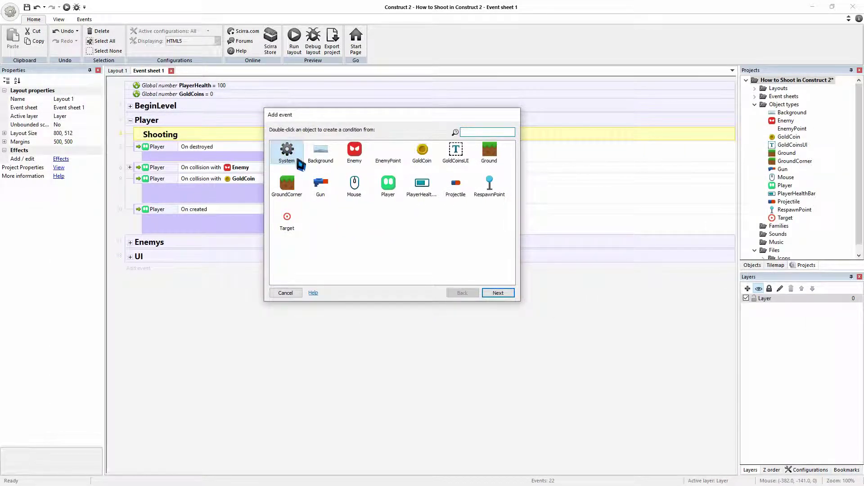
double_click(299, 153)
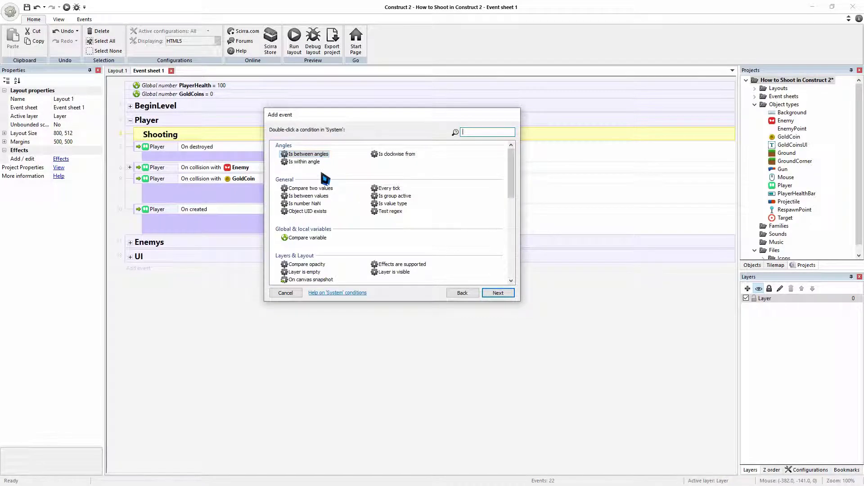
type("t")
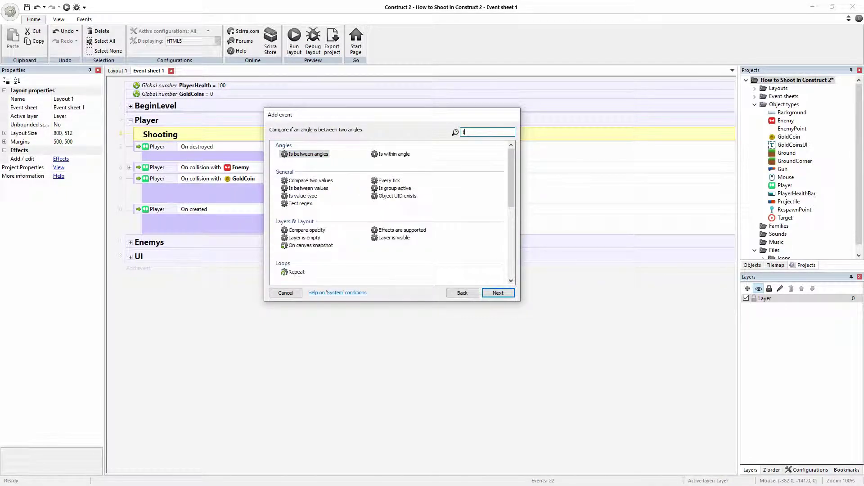
type("ick")
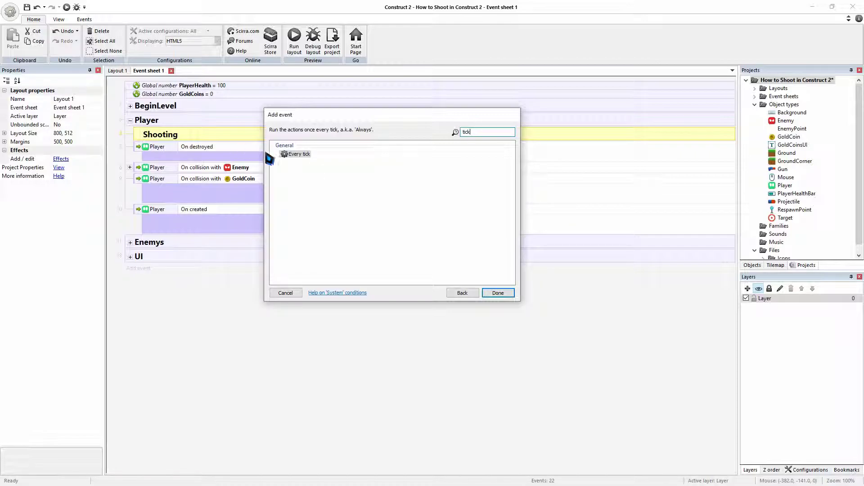
double_click(302, 156)
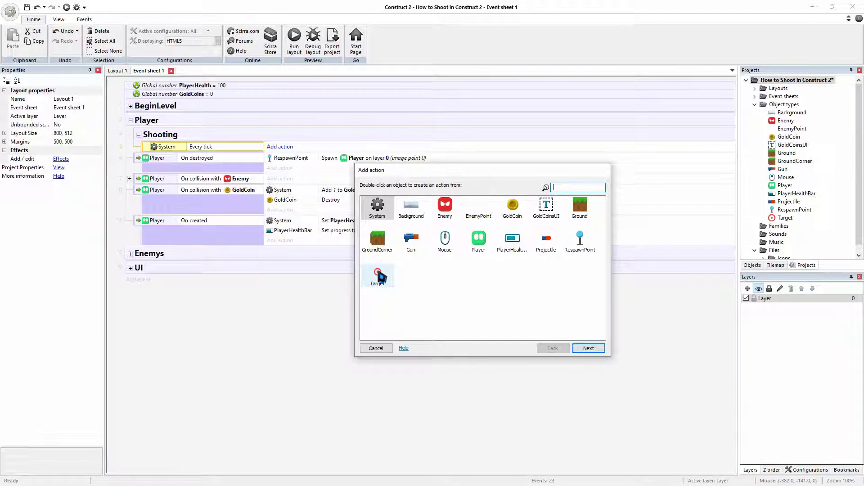
Step: Give the Every tick event a Target 'Set X' action with the value Mouse.X
double_click(378, 275)
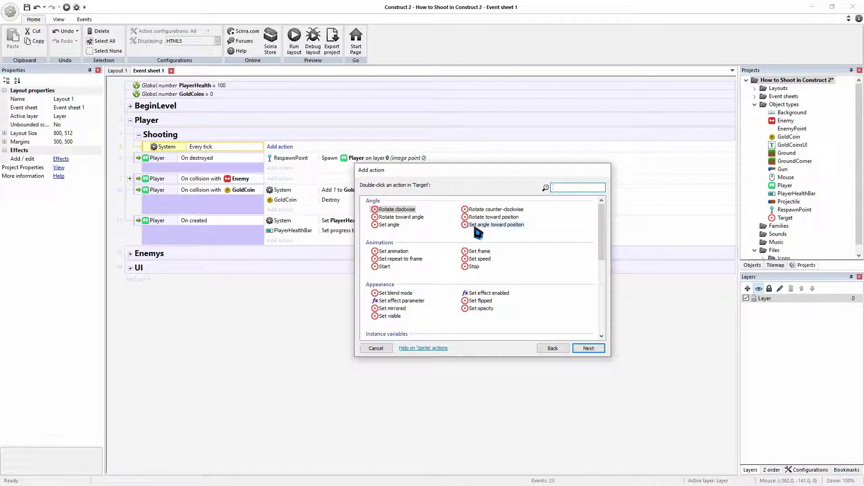
type("set x")
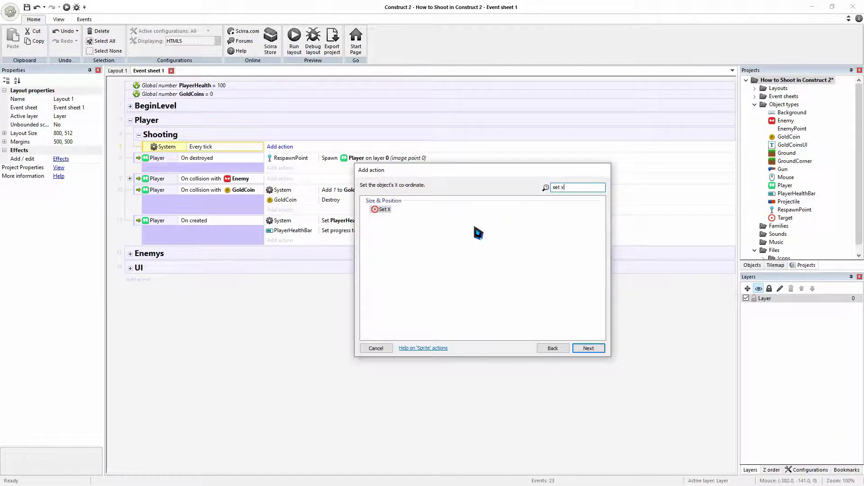
double_click(385, 209)
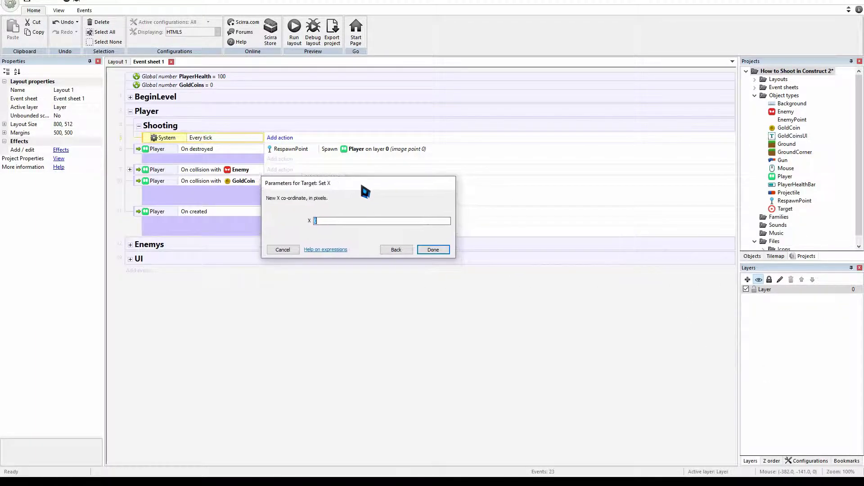
left_click_drag(346, 182, 369, 184)
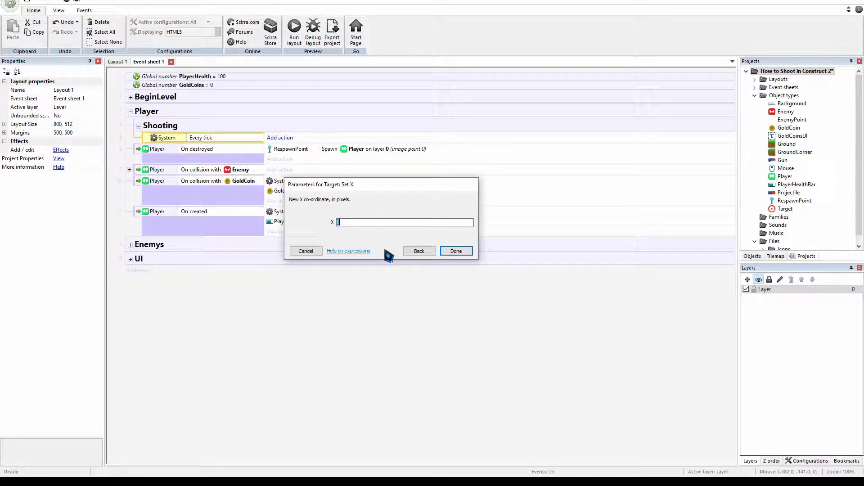
left_click(358, 220)
type("M")
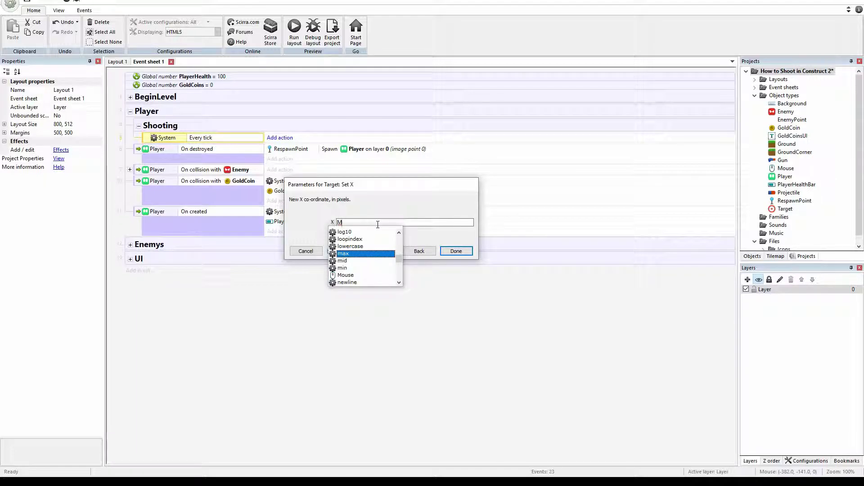
double_click(346, 276)
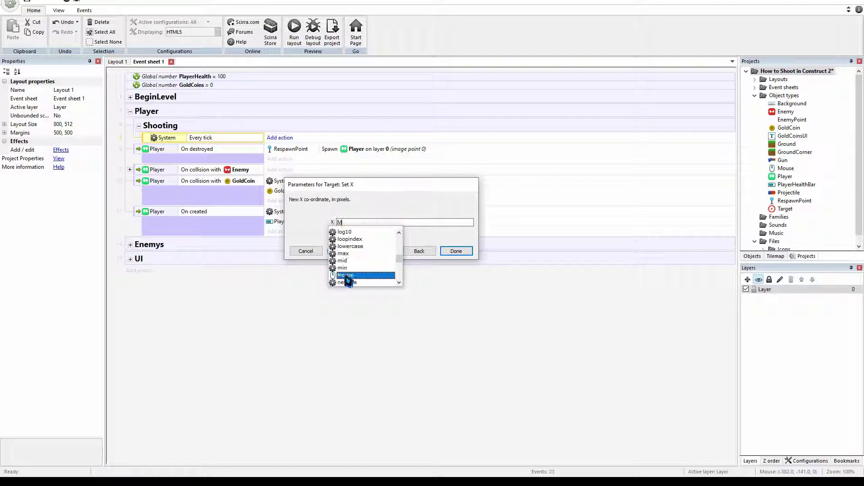
type(".")
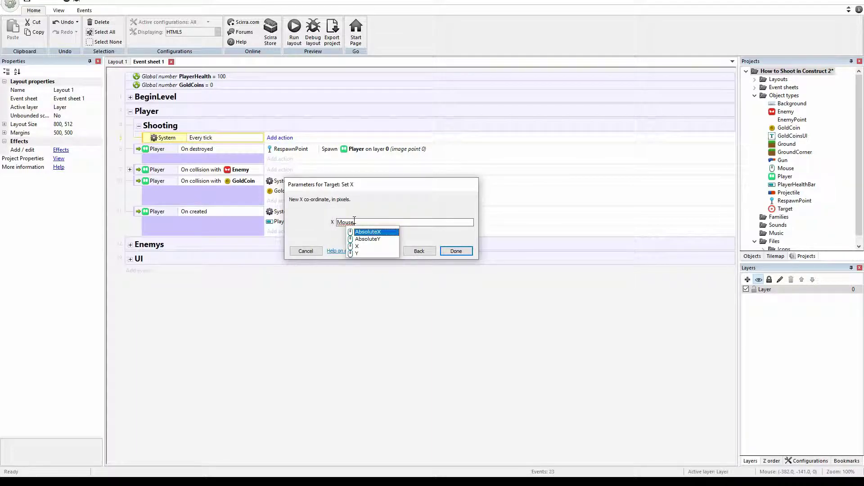
type("X")
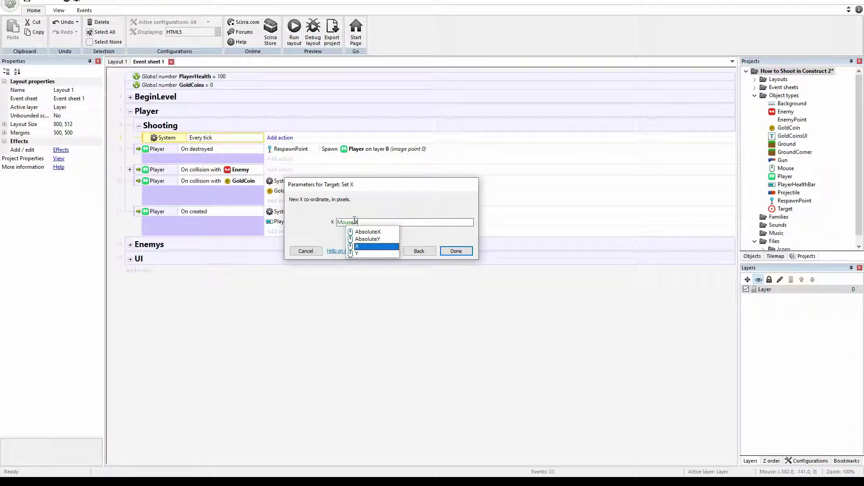
left_click(359, 247)
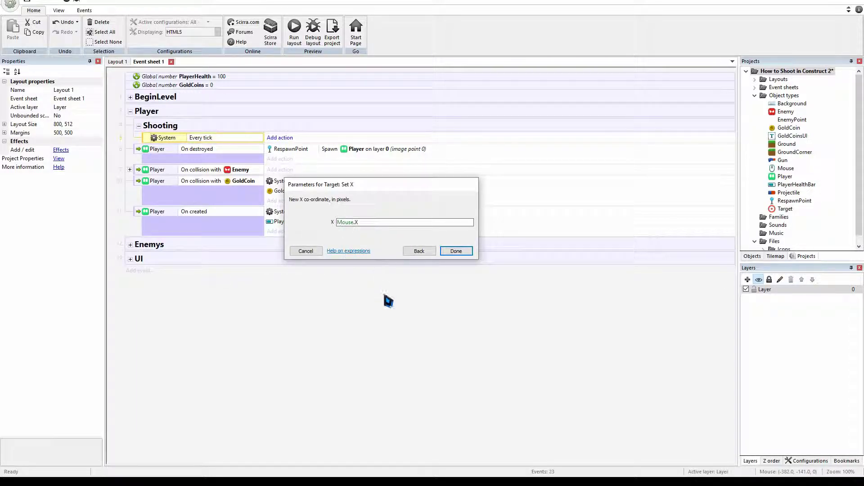
left_click(456, 251)
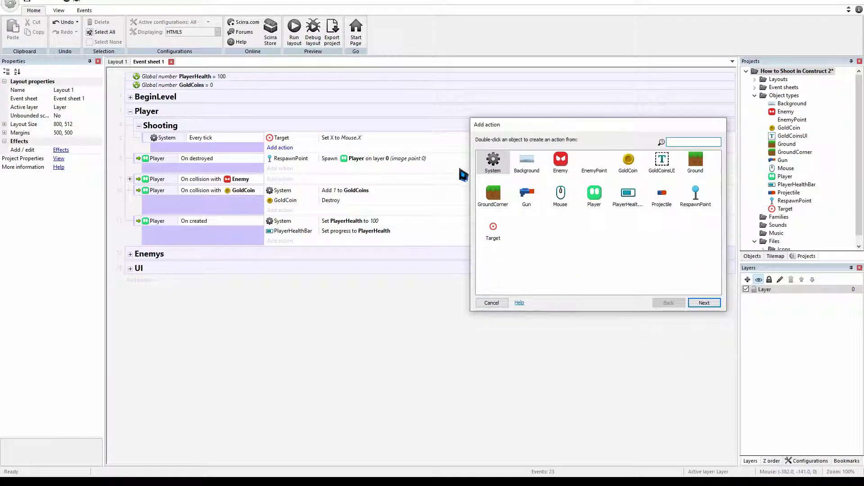
Step: Add a second Target action, 'Set Y', with the value Mouse.Y
left_click(495, 230)
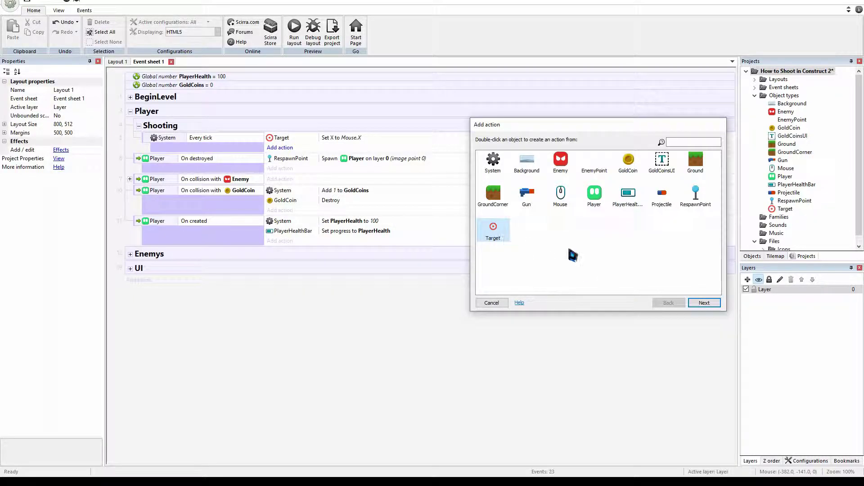
left_click(705, 302)
type("s")
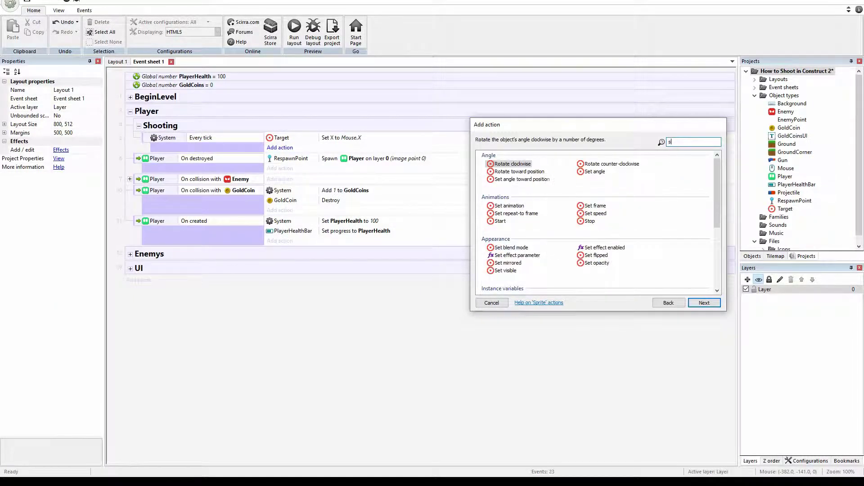
type("et Y")
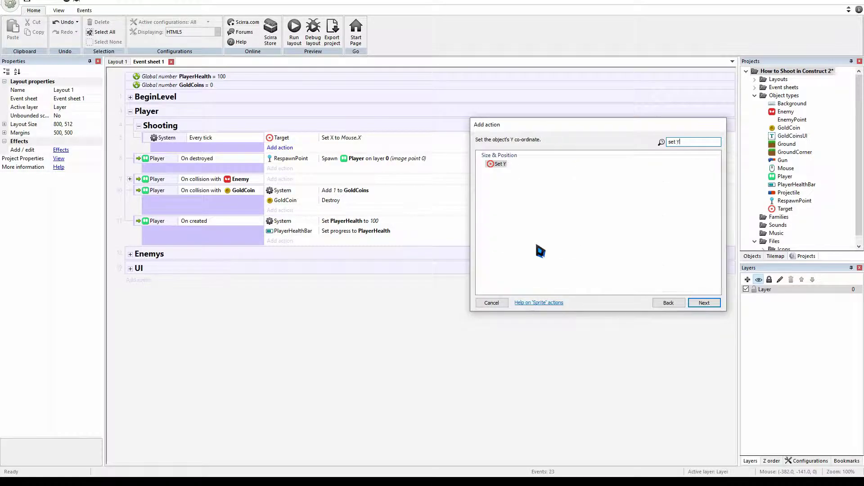
double_click(502, 169)
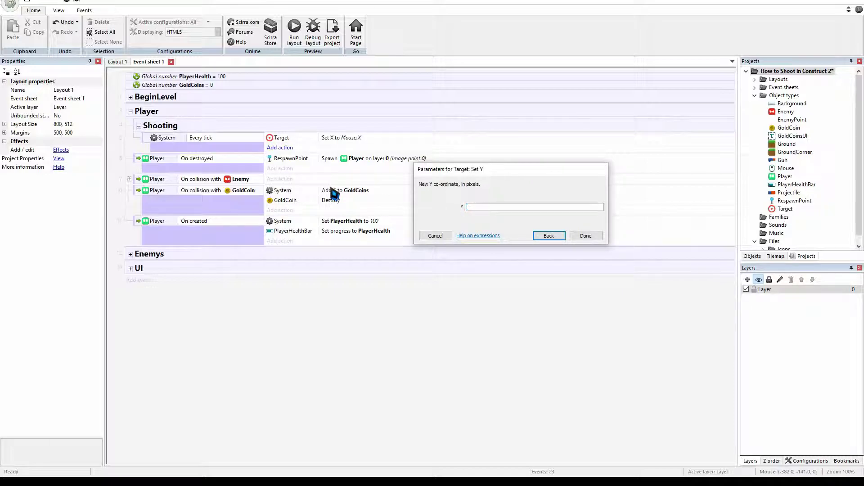
type("M")
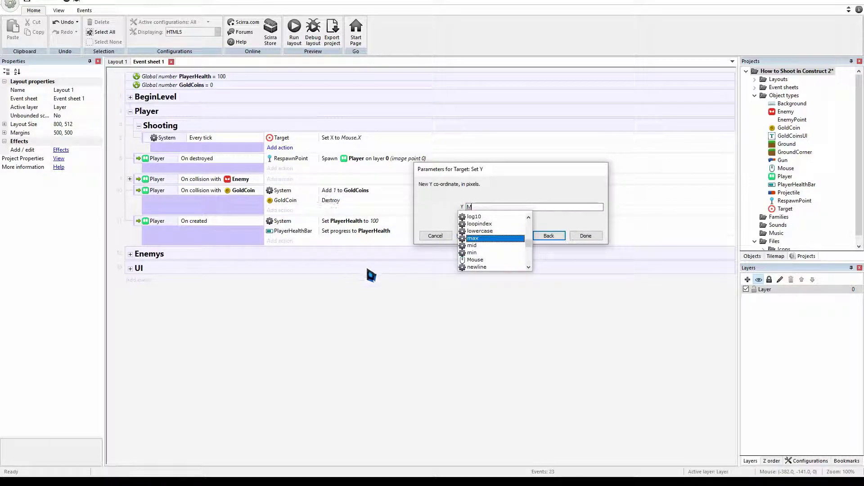
double_click(478, 260)
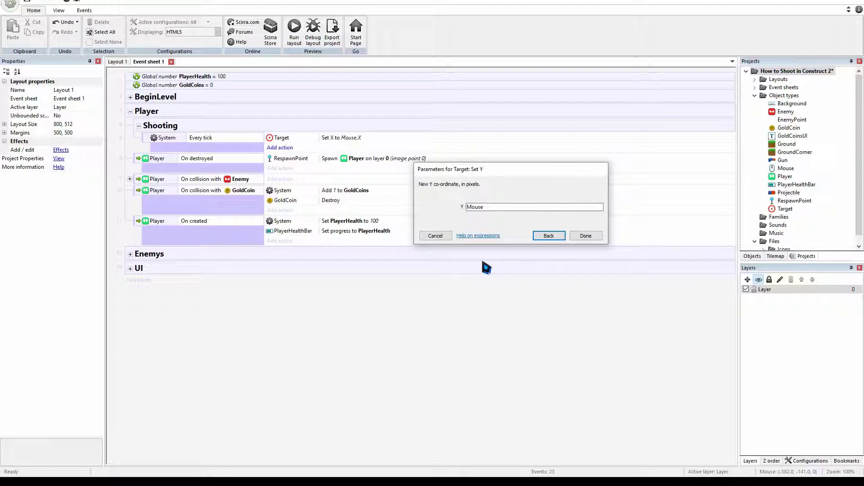
type(".Y")
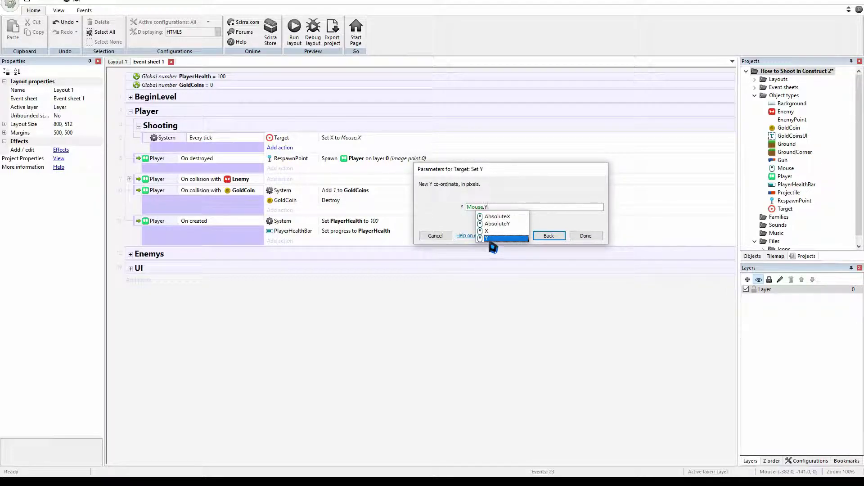
left_click(490, 242)
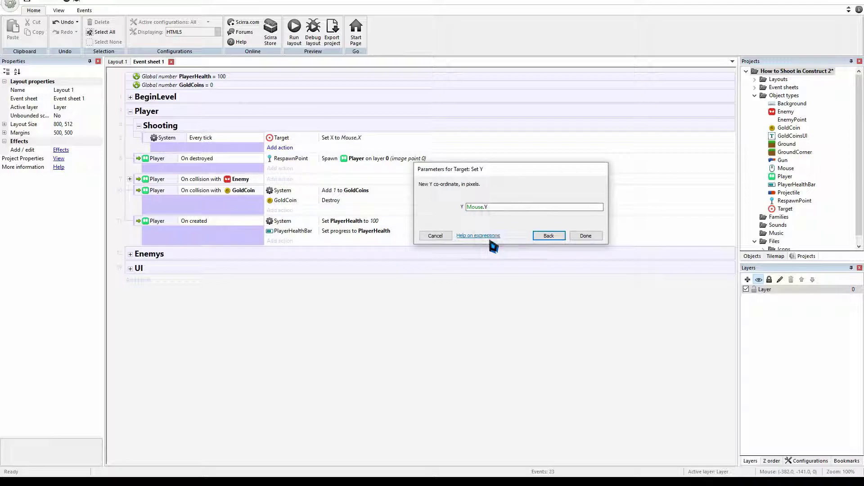
left_click(593, 237)
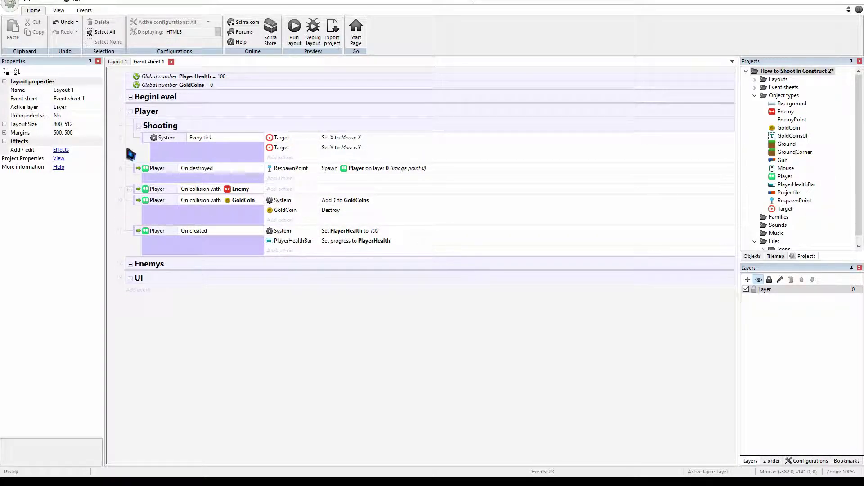
Step: Preview the layout in Chrome to see the target follow the mouse, then close the preview
left_click(294, 32)
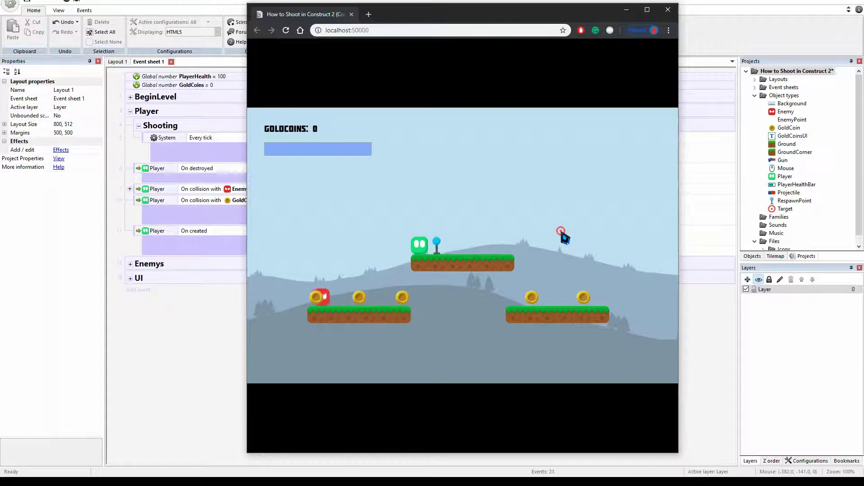
left_click(668, 9)
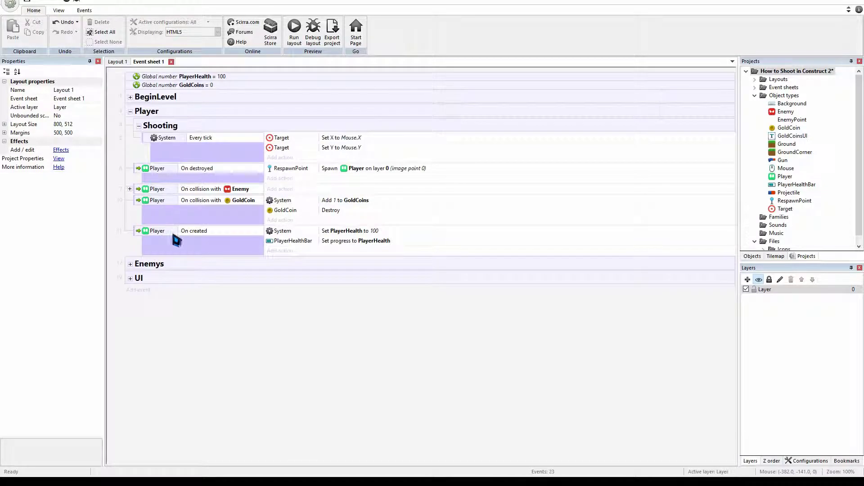
Step: Change the Gun's Turret Range property from 300 to 2000
left_click(167, 144)
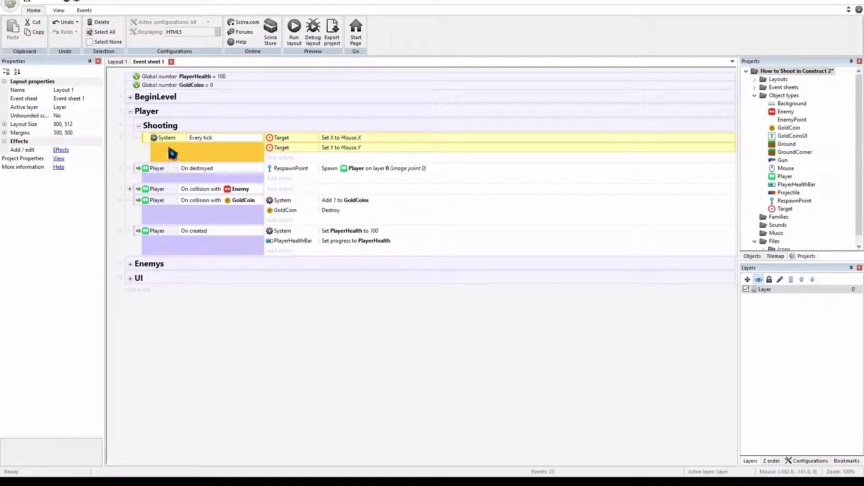
left_click(783, 161)
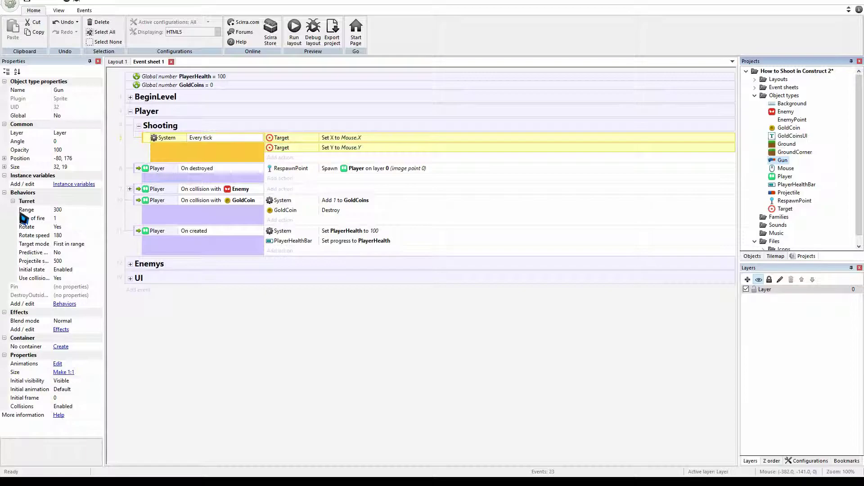
left_click(67, 209)
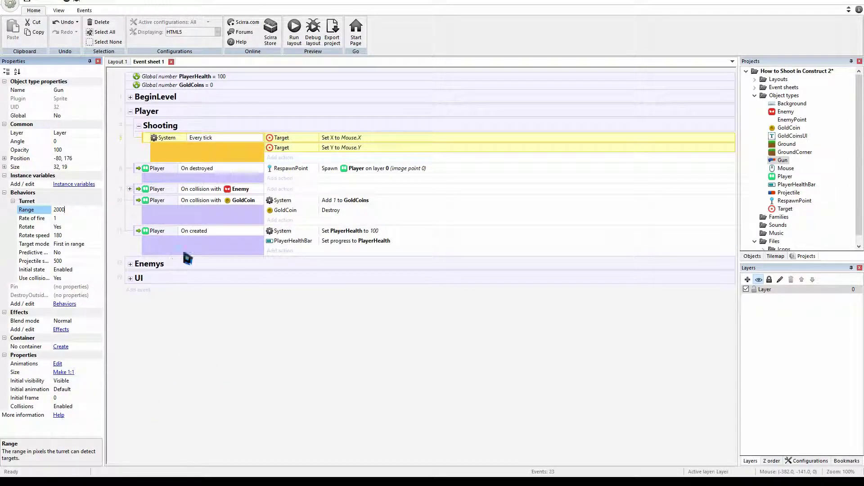
left_click(322, 356)
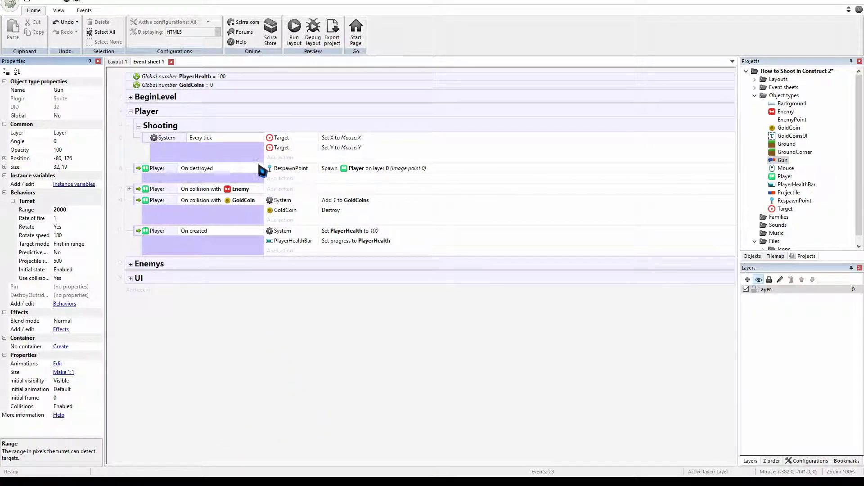
Step: Add a Player 'On created' event below Every tick in the Shooting group
left_click(172, 127)
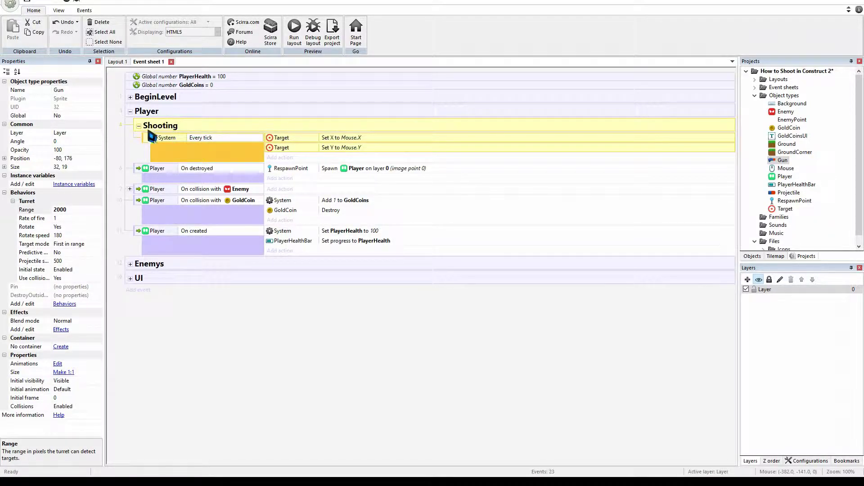
right_click(162, 130)
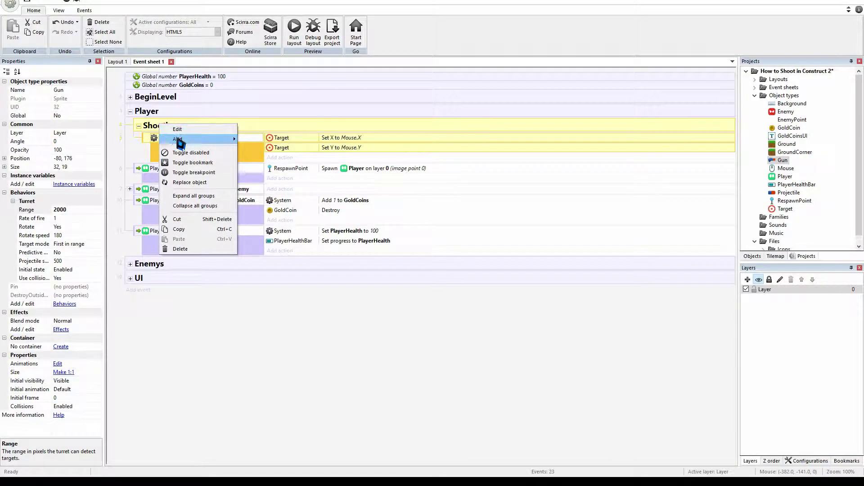
mouse_move(178, 141)
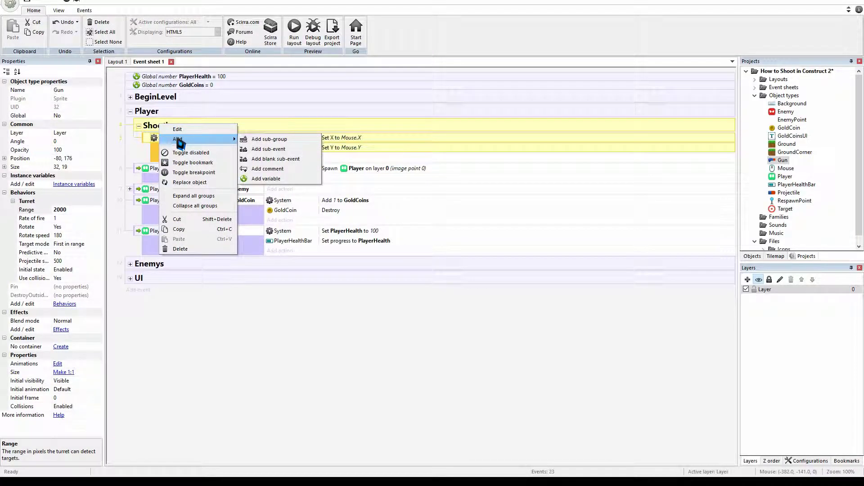
left_click(288, 149)
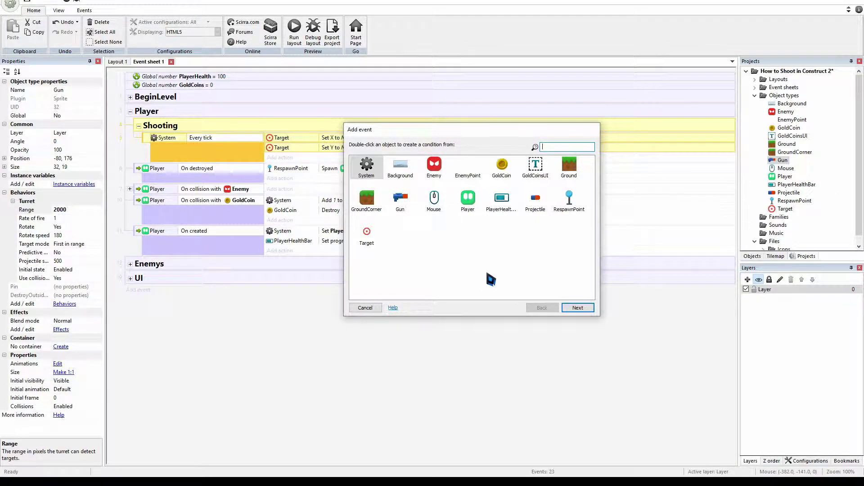
left_click(471, 205)
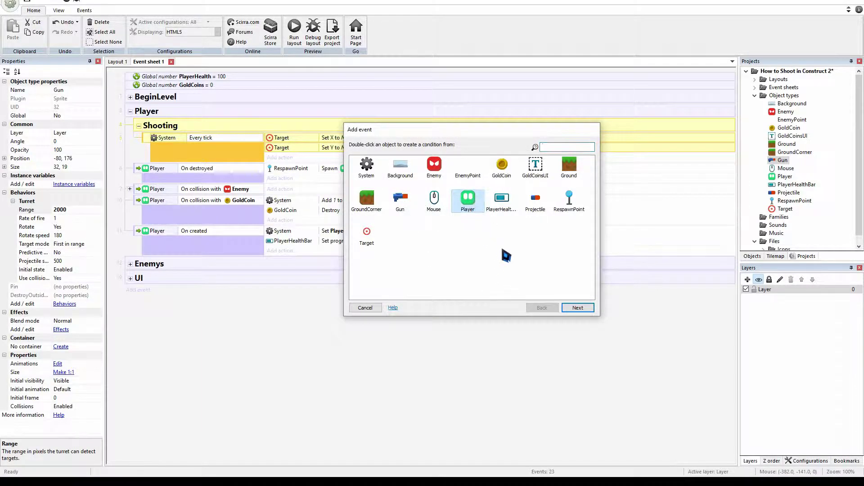
left_click(577, 308)
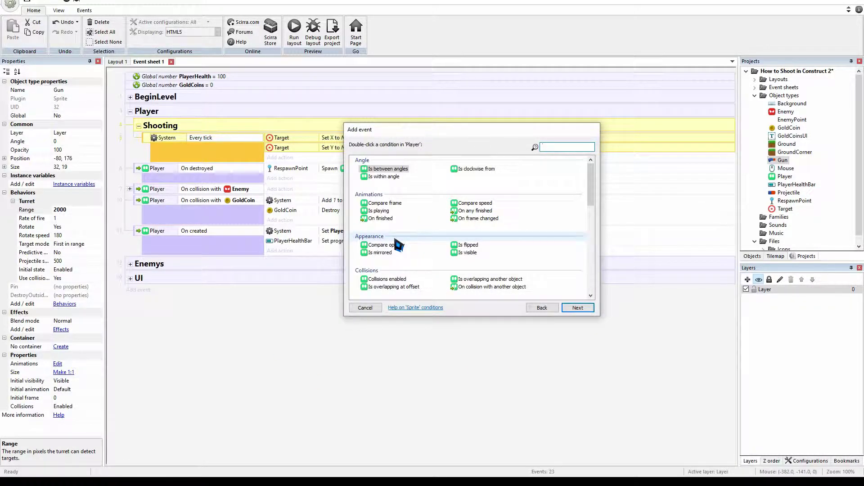
type("on cr")
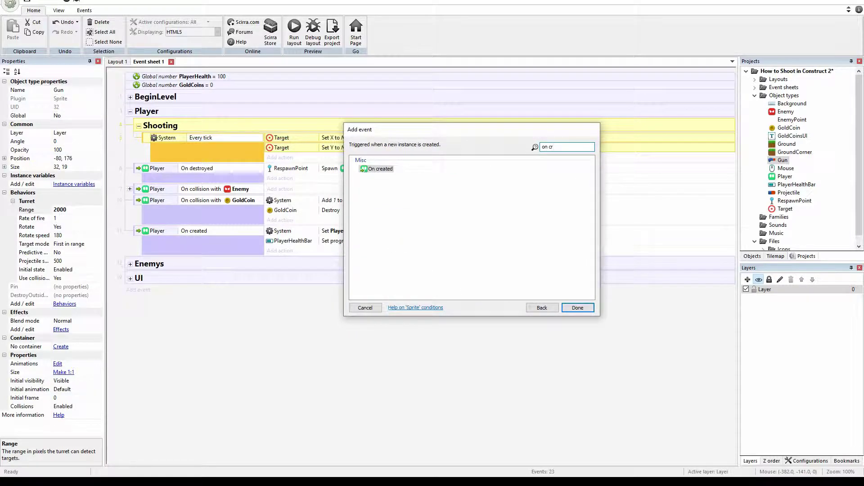
double_click(381, 169)
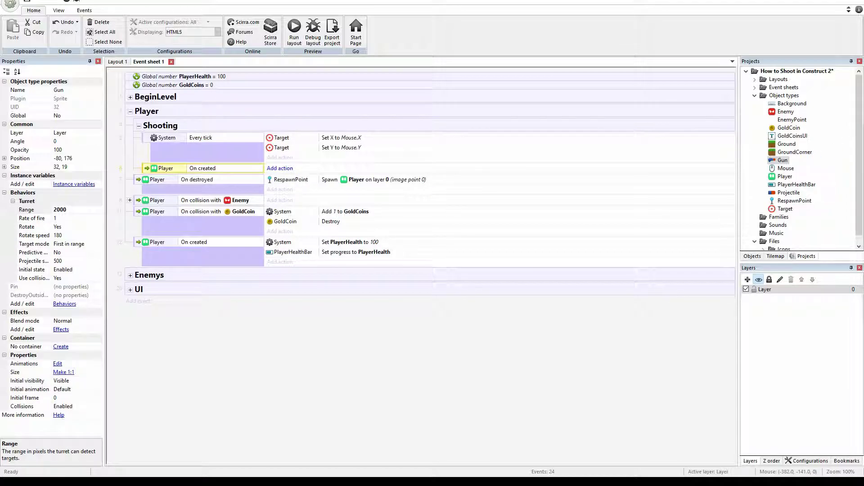
Step: Give On created a Player 'Spawn another object' action spawning Gun on layer 0, image point 0
left_click(280, 168)
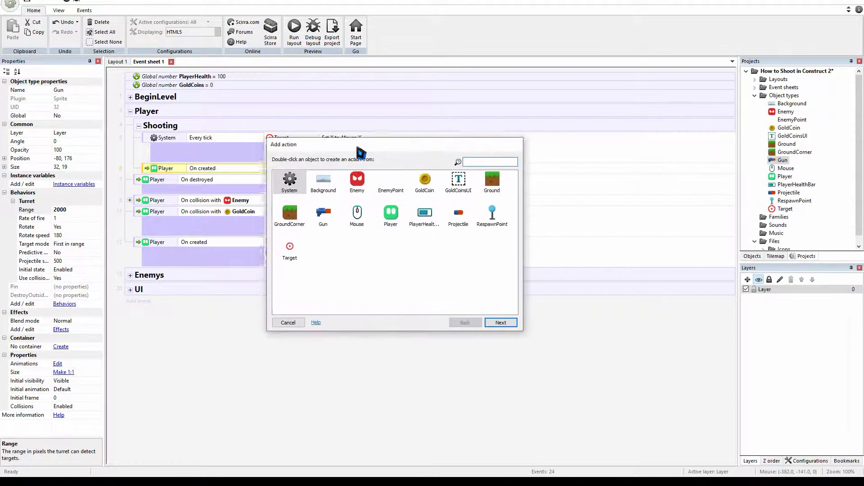
left_click(395, 219)
double_click(392, 217)
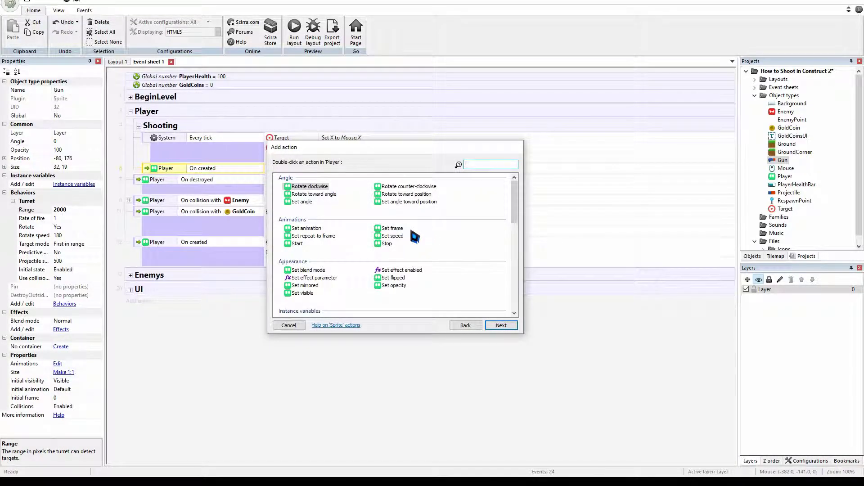
type("sp")
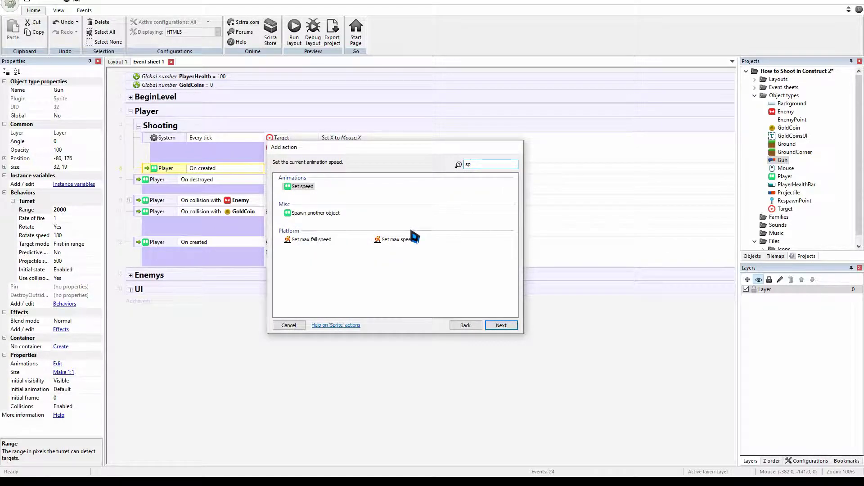
double_click(335, 214)
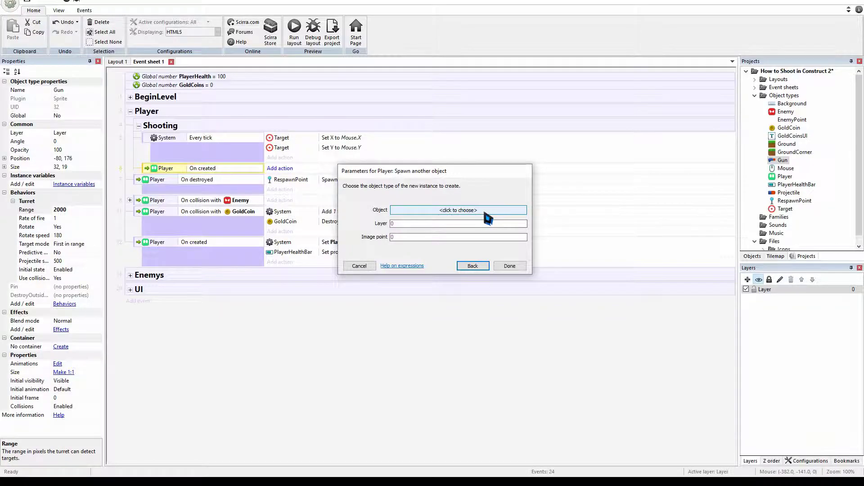
left_click(518, 210)
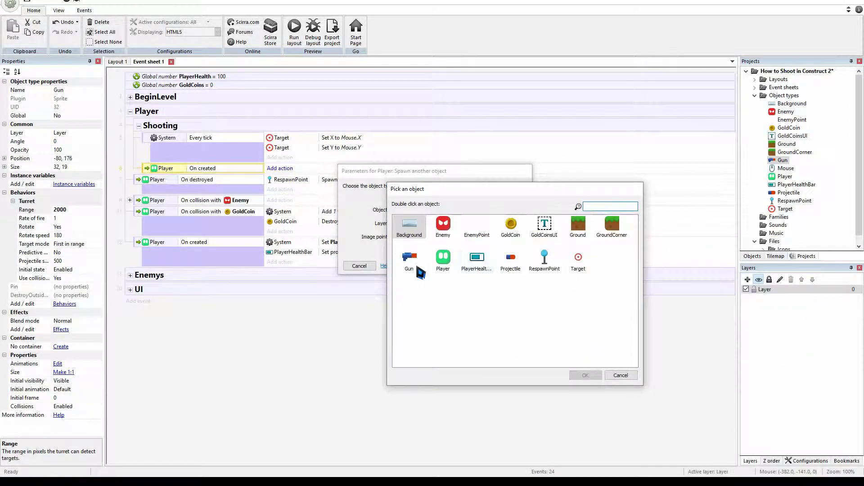
left_click(589, 375)
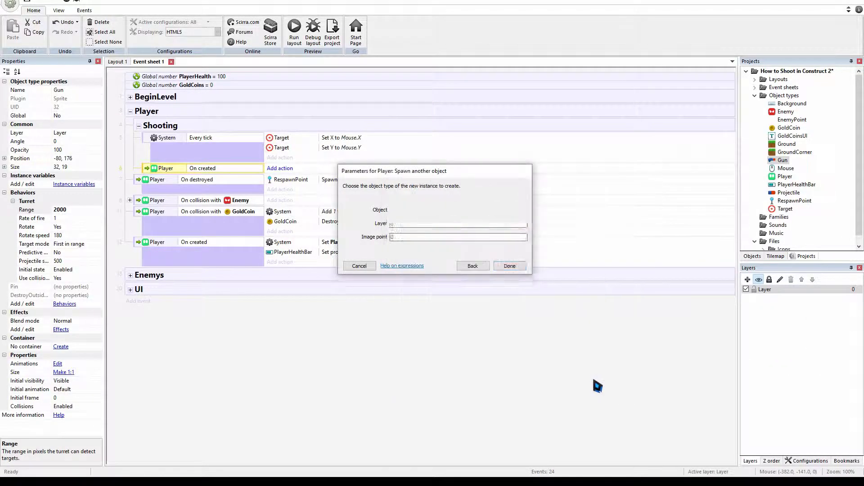
left_click(397, 233)
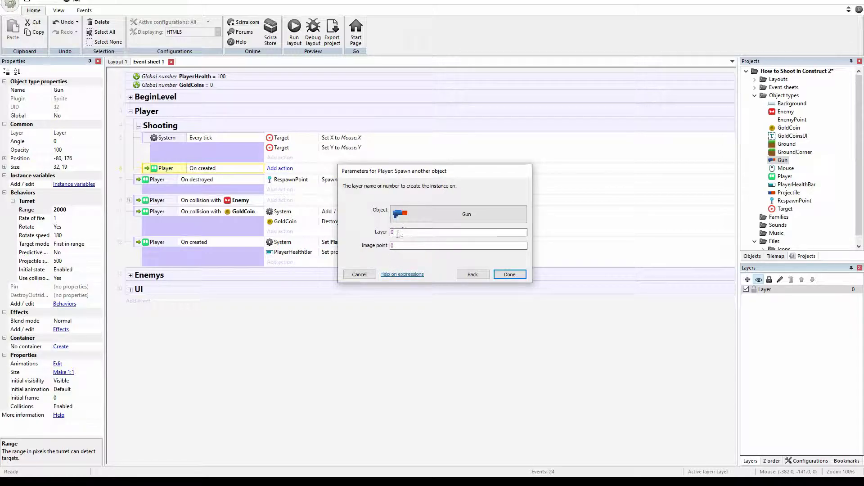
left_click(413, 246)
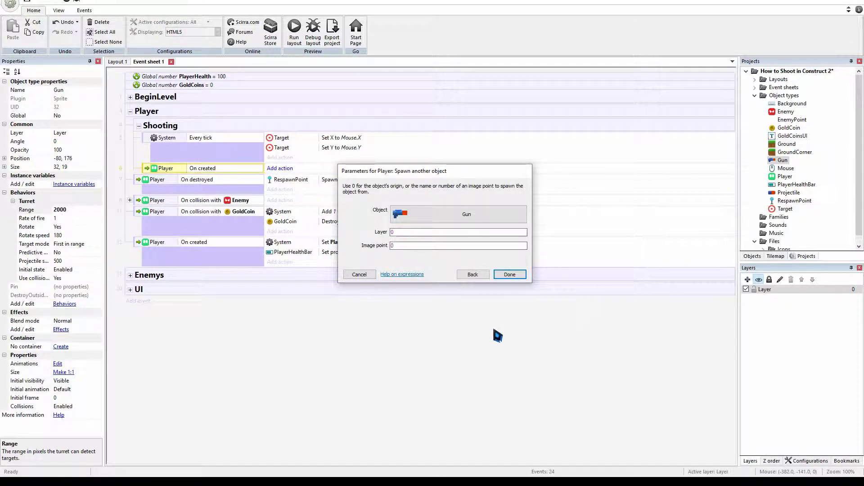
left_click(516, 275)
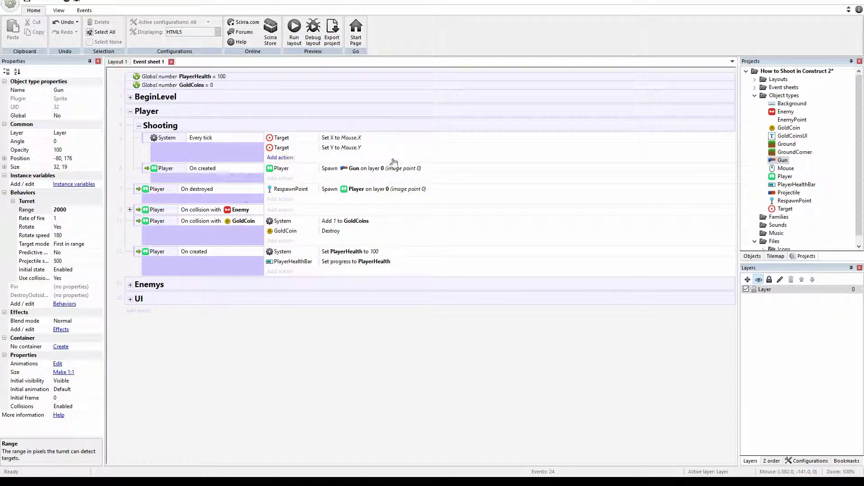
left_click(354, 170)
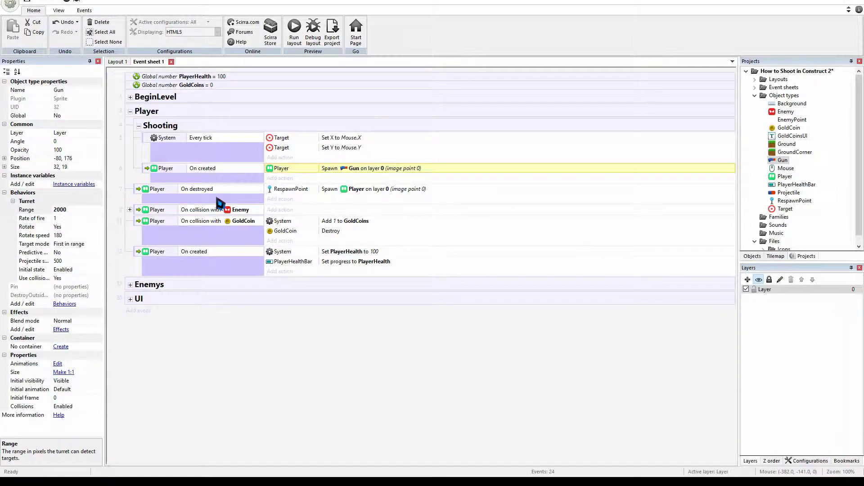
Step: Add a Gun 'Pin to object' action pinning it to Player in Position & angle mode
left_click(197, 170)
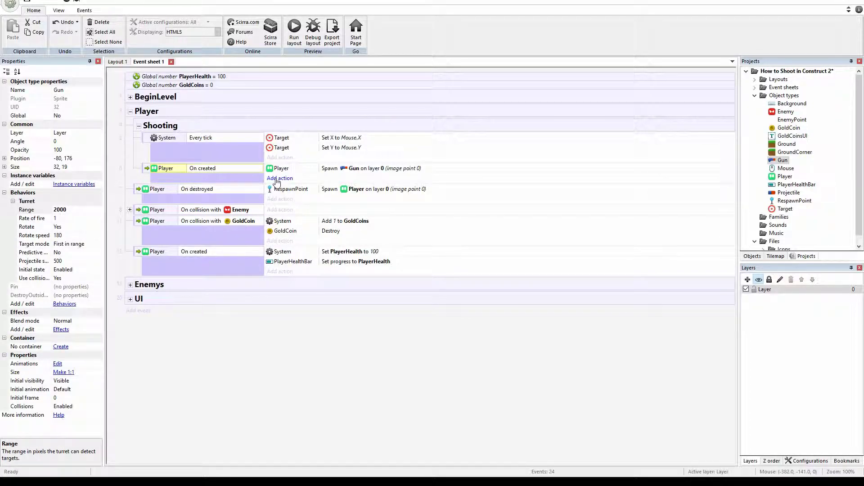
key("a")
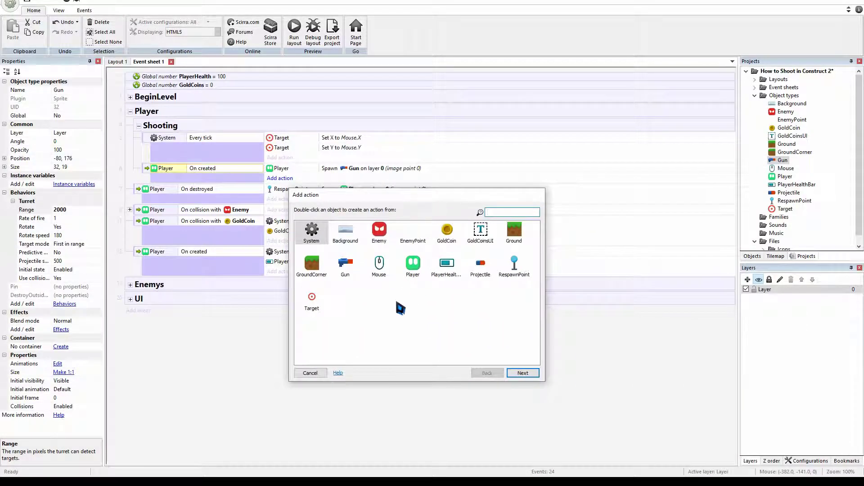
left_click(355, 268)
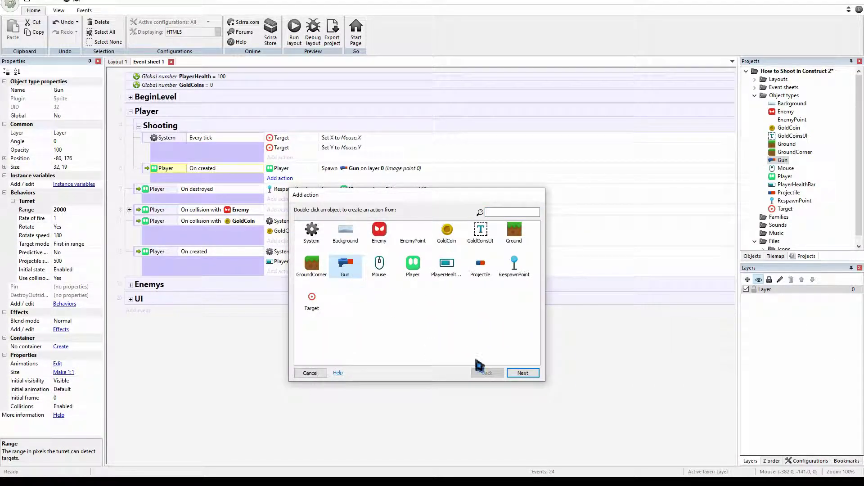
left_click(522, 372)
scroll(426, 270, "down", 10)
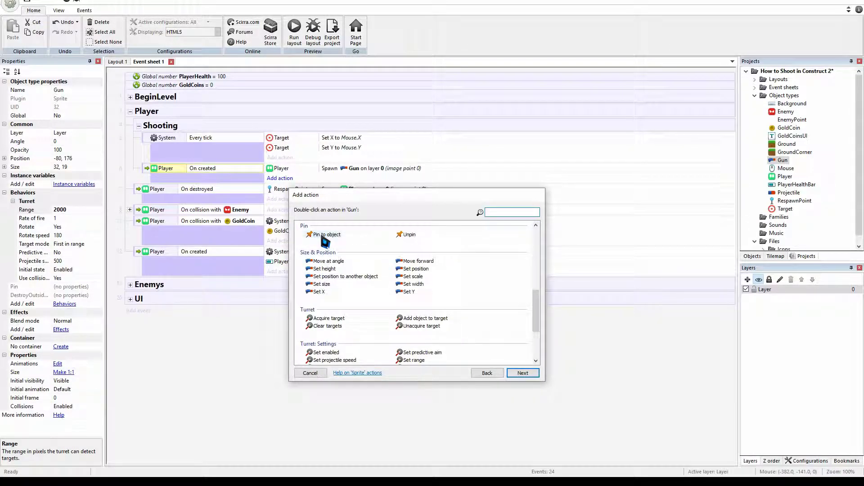
left_click(326, 235)
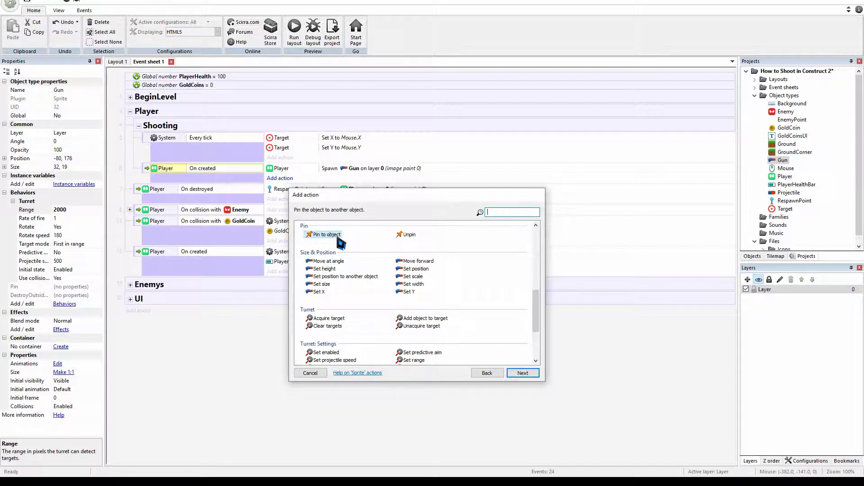
key("Escape")
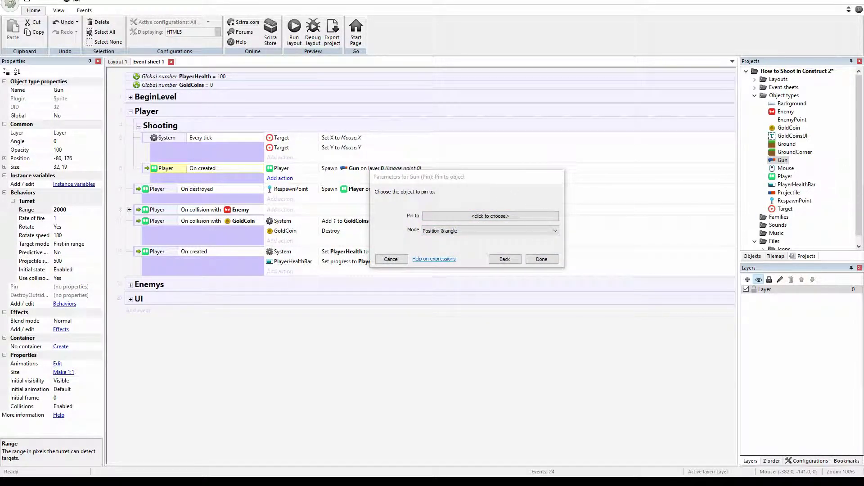
left_click(490, 216)
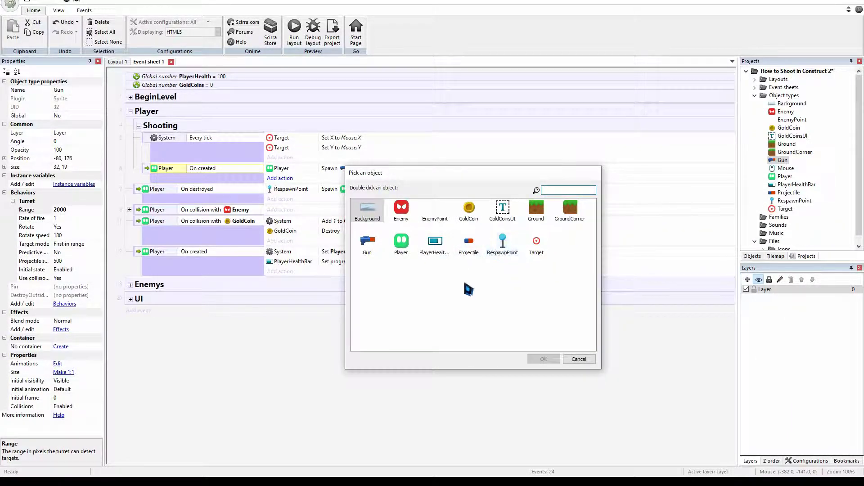
left_click(368, 245)
left_click(397, 251)
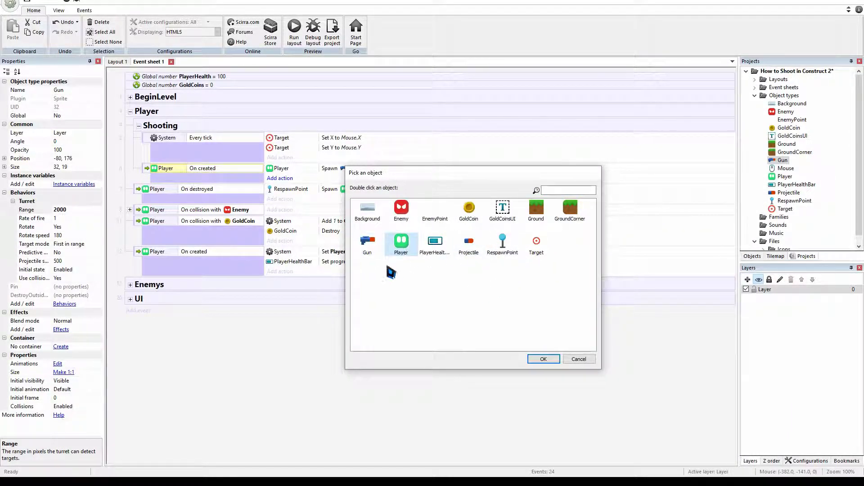
left_click(544, 360)
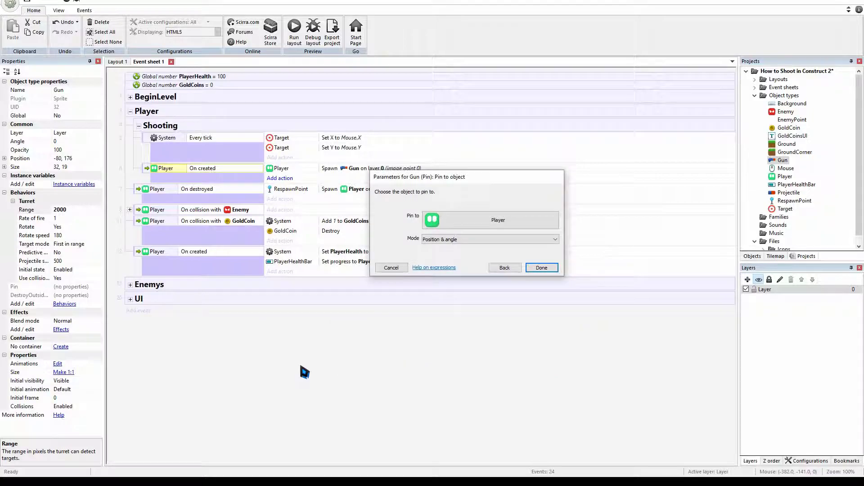
left_click(554, 267)
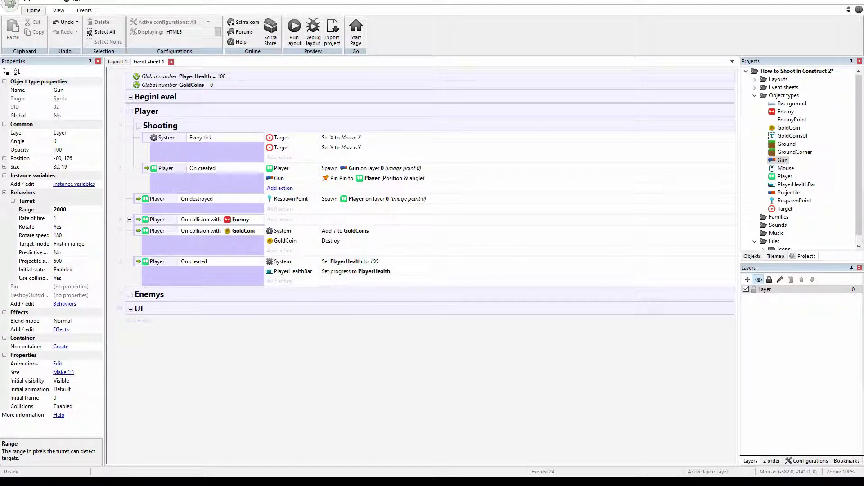
Step: Add a Gun Turret 'Acquire target' action that targets the Target object
left_click(280, 188)
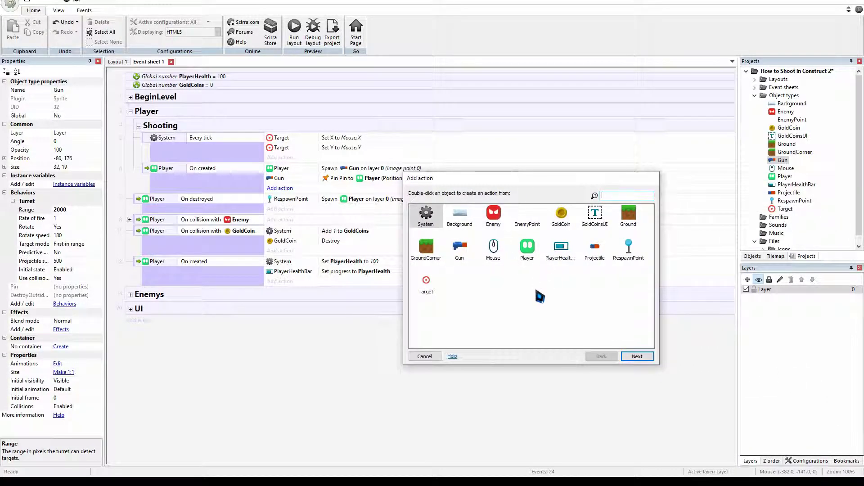
double_click(462, 259)
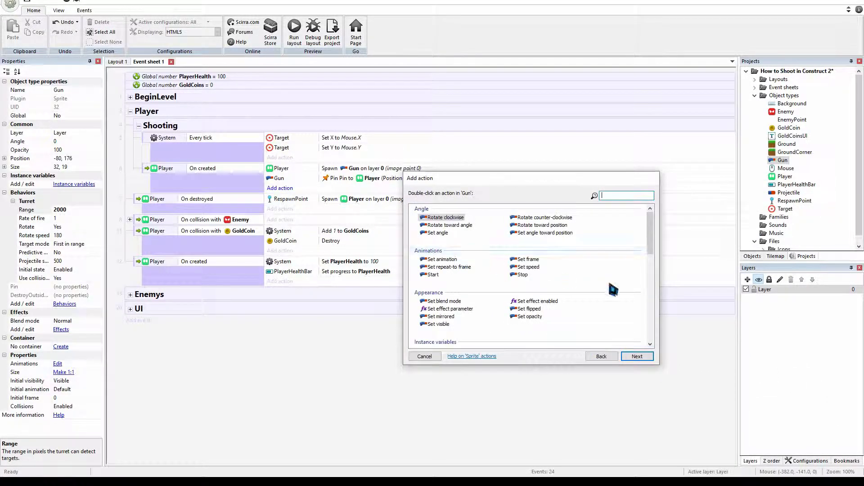
scroll(533, 267, "down", 5)
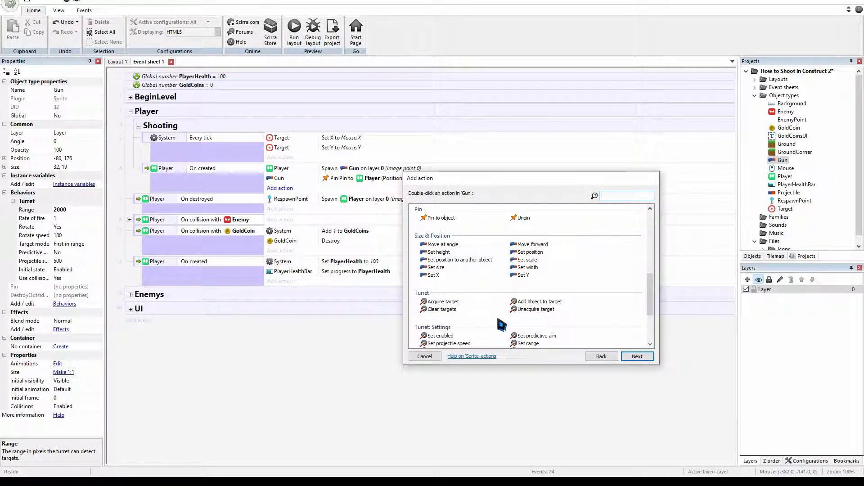
left_click(440, 302)
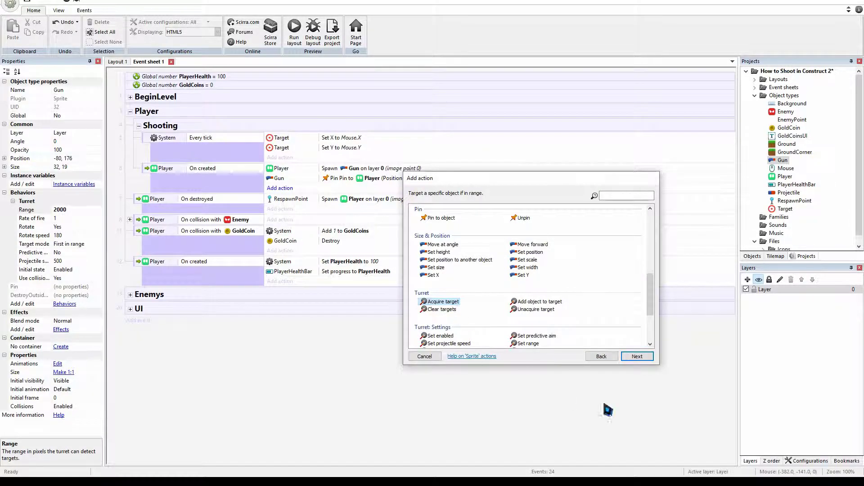
left_click(641, 358)
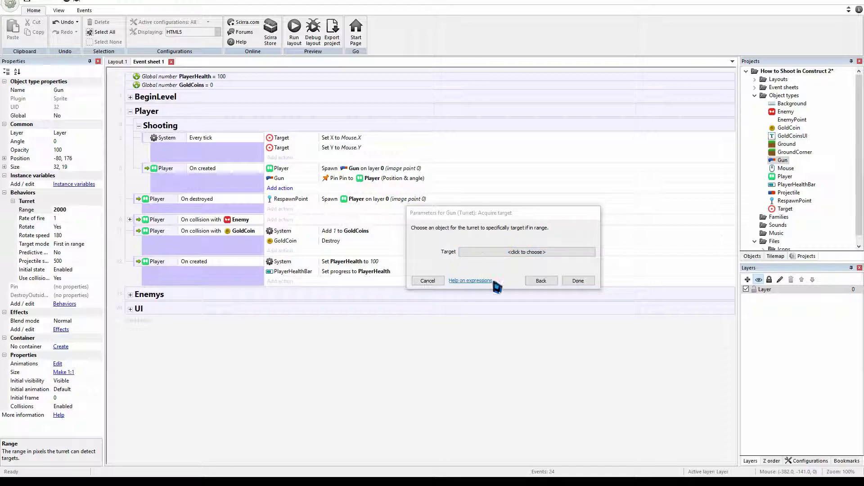
left_click(527, 252)
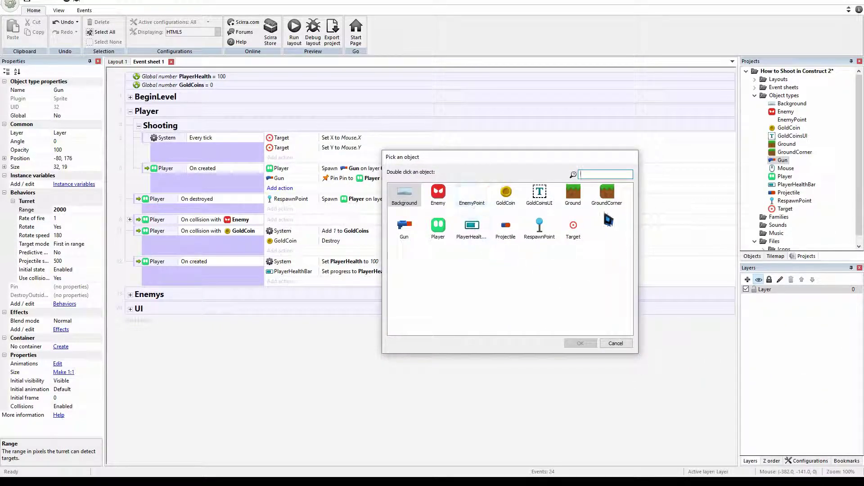
left_click(578, 232)
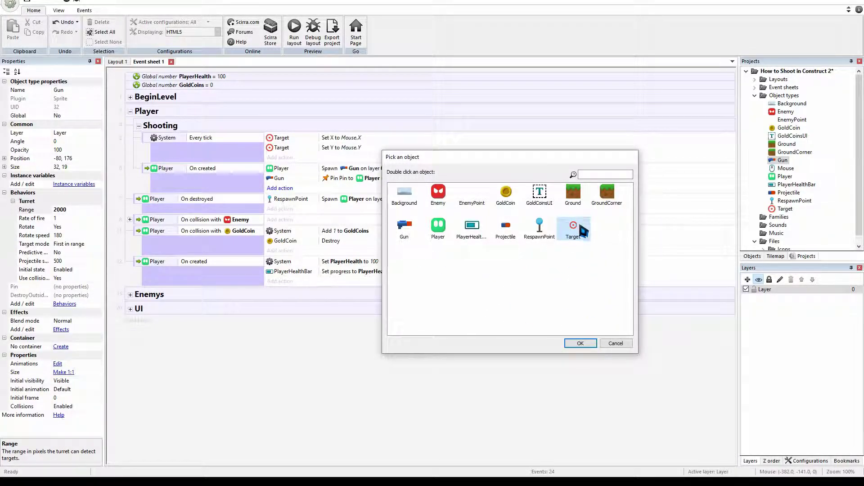
left_click(582, 344)
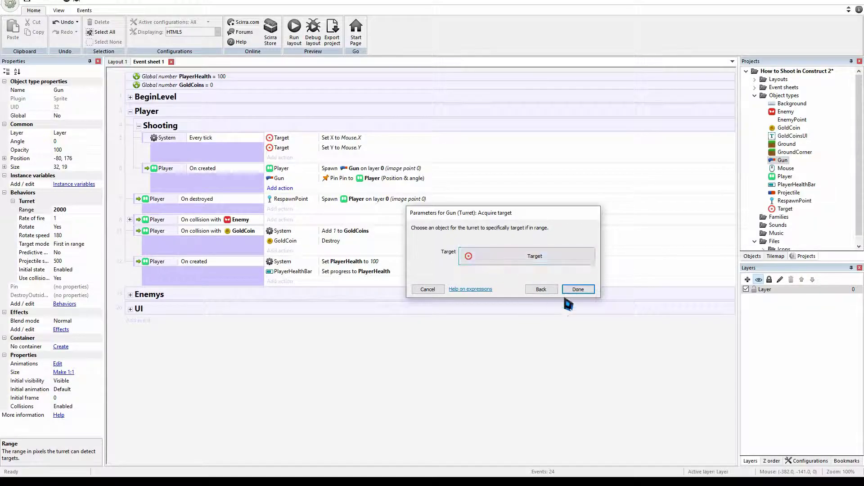
left_click(587, 291)
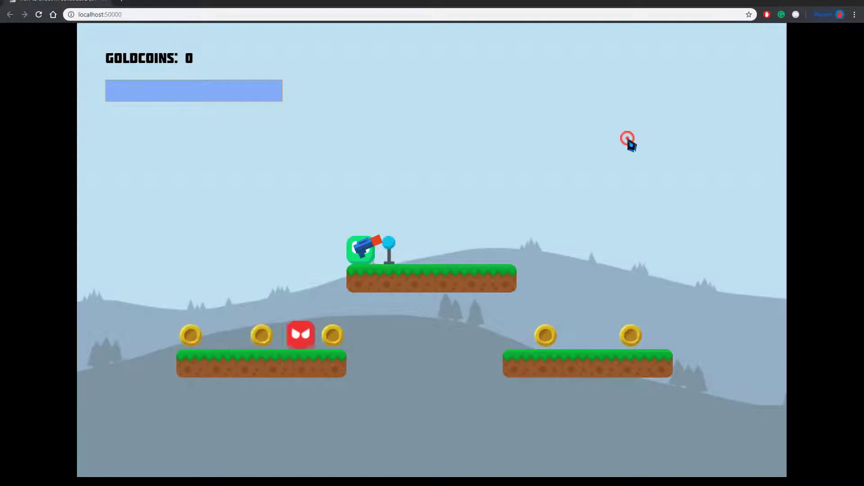
Step: Try the game in the Chrome preview, then restore the browser window and leave it
left_click_drag(443, 2, 489, 67)
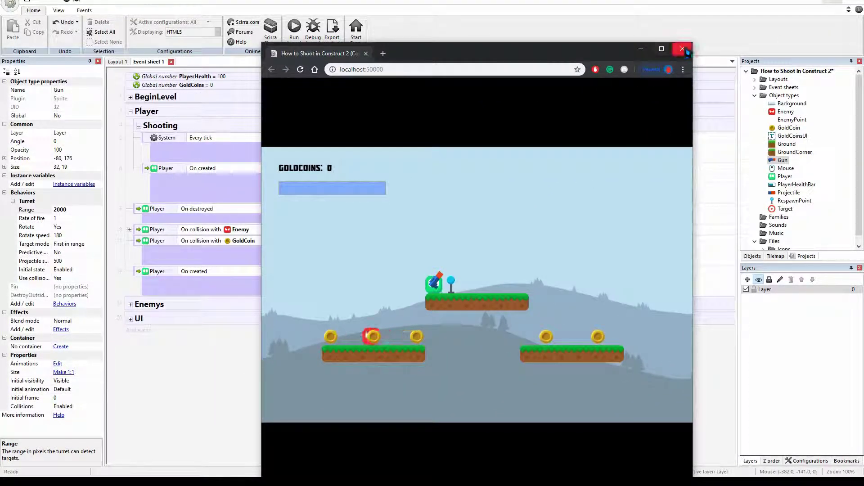
key("alt+Tab")
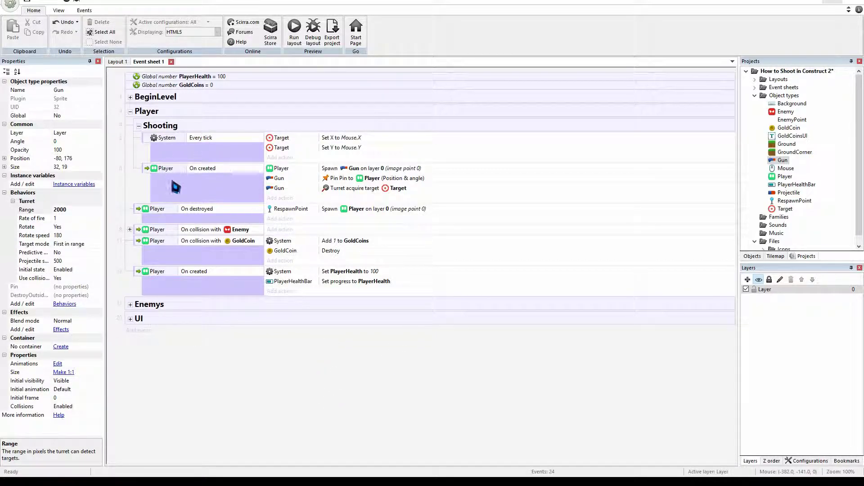
Step: Cancel the unwanted sub-group prompt on the Shooting group and start a new event there
left_click(179, 127)
right_click(187, 127)
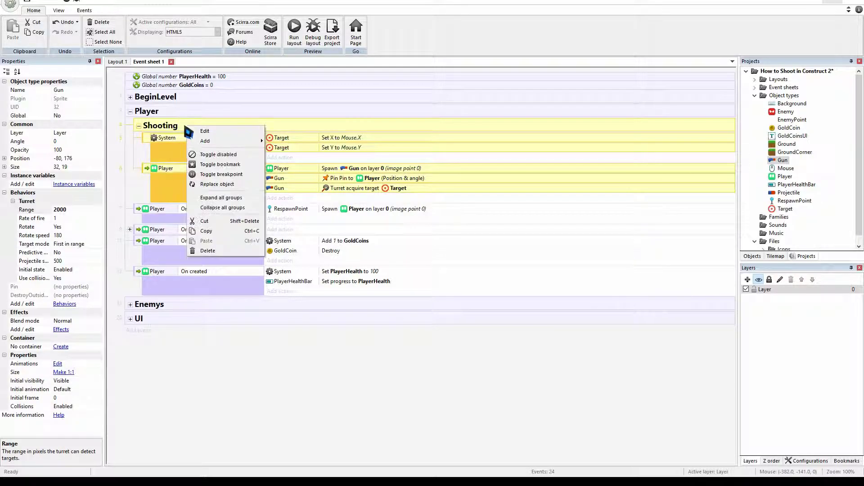
mouse_move(205, 141)
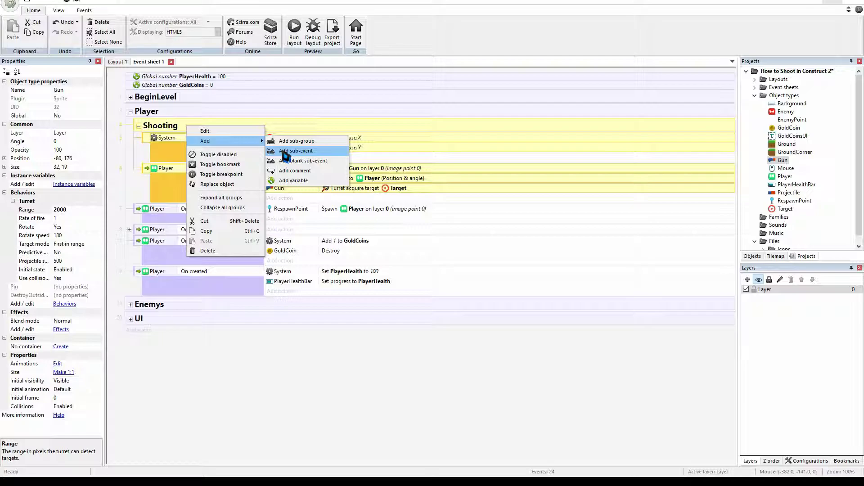
left_click(293, 142)
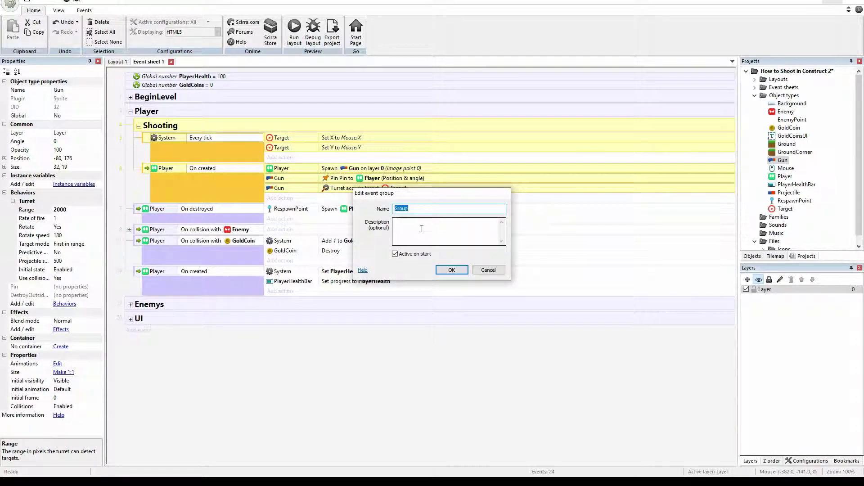
left_click(488, 270)
right_click(152, 122)
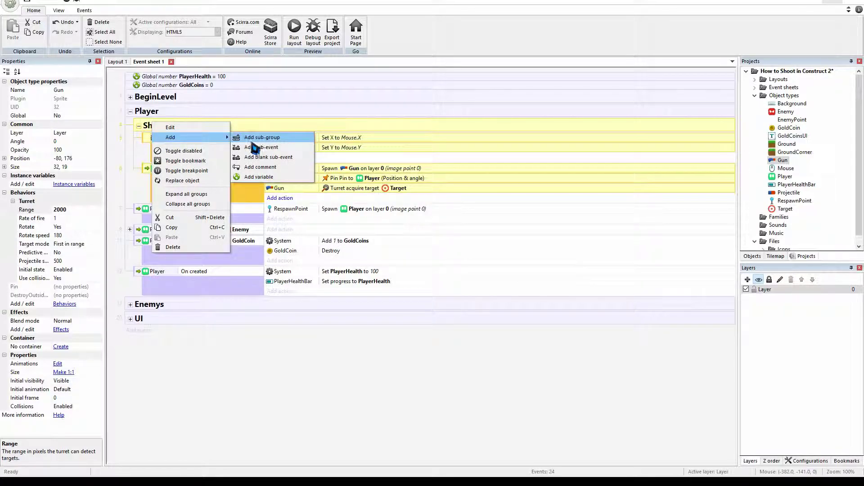
left_click(488, 250)
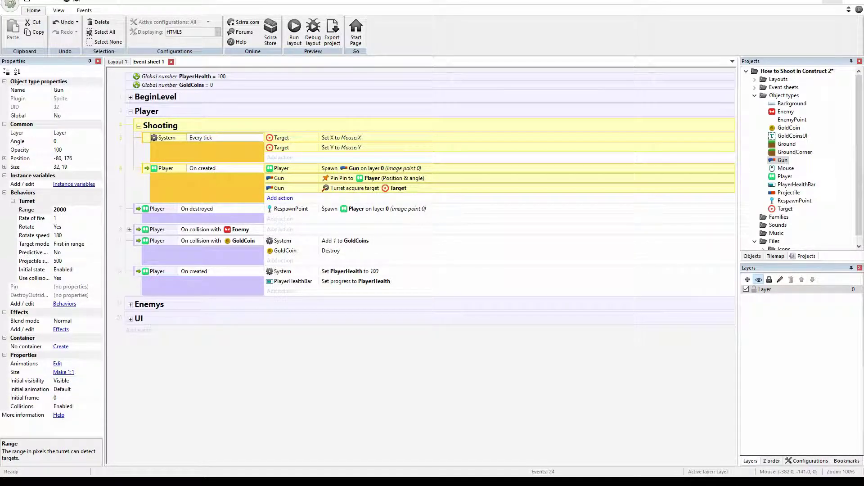
key("e")
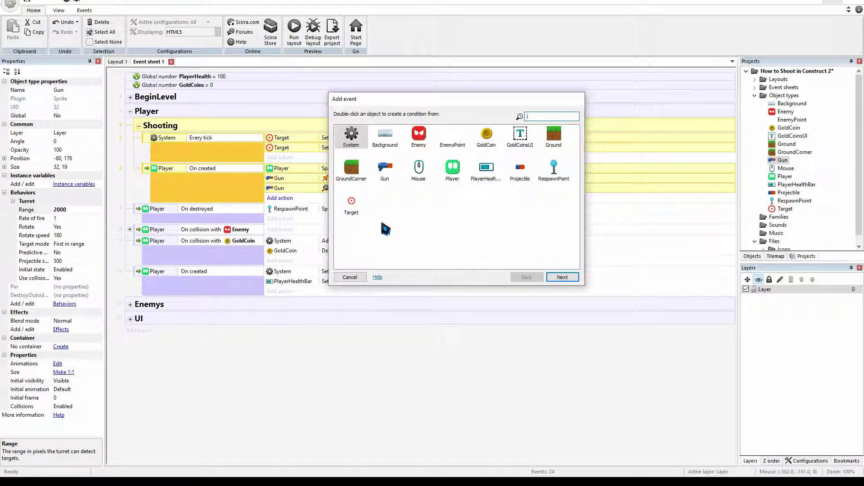
Step: Create a Mouse On click event using the Left button and the Clicked click type
left_click(425, 177)
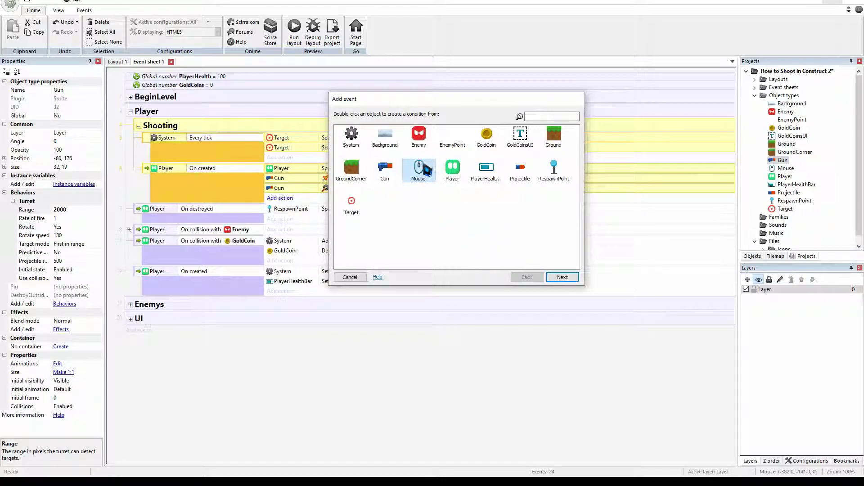
double_click(424, 178)
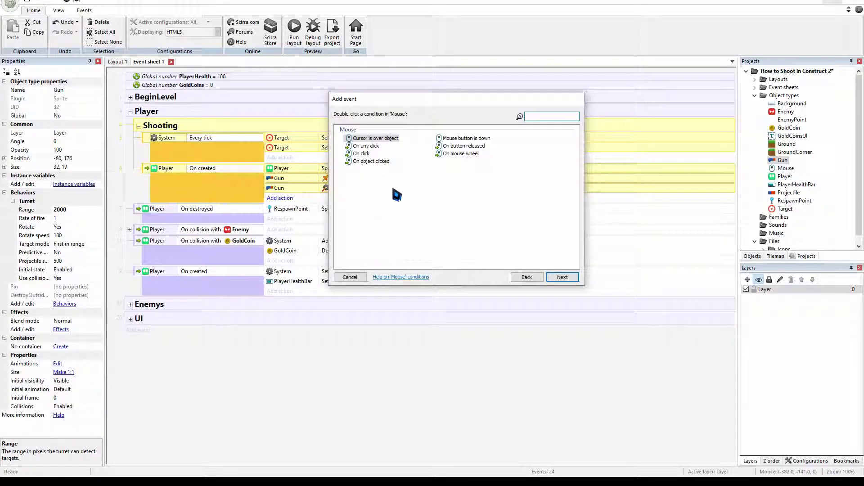
left_click(361, 154)
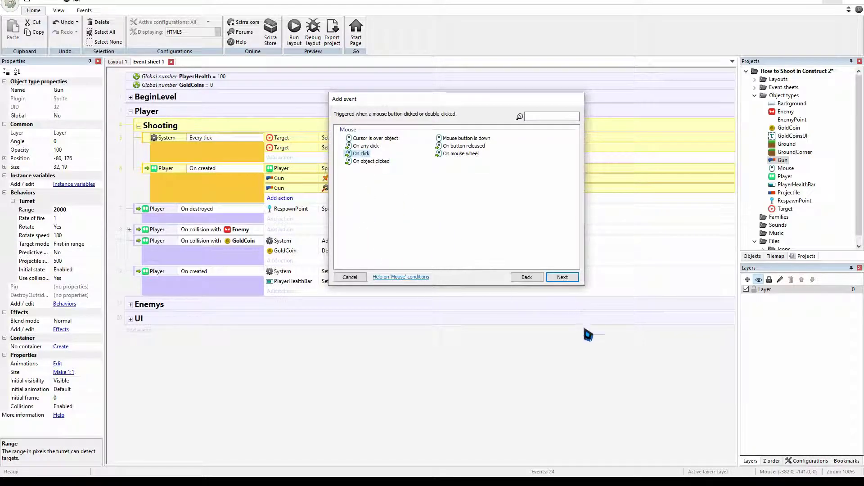
left_click(568, 279)
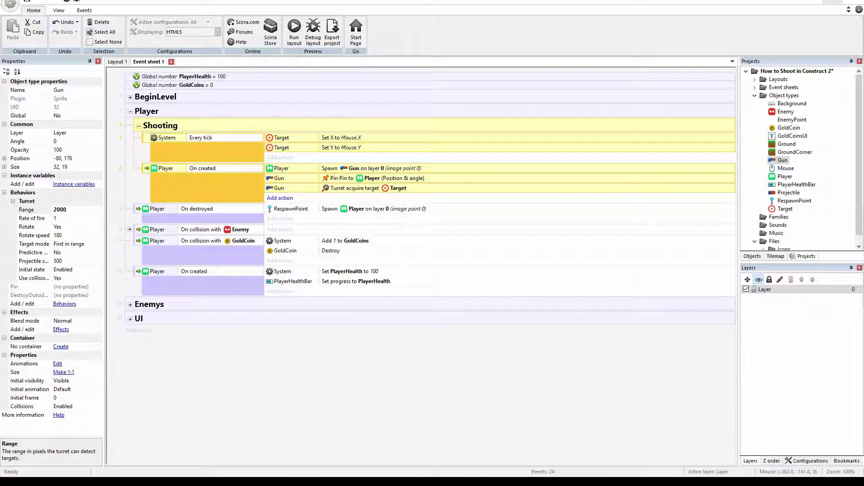
left_click_drag(632, 171, 401, 175)
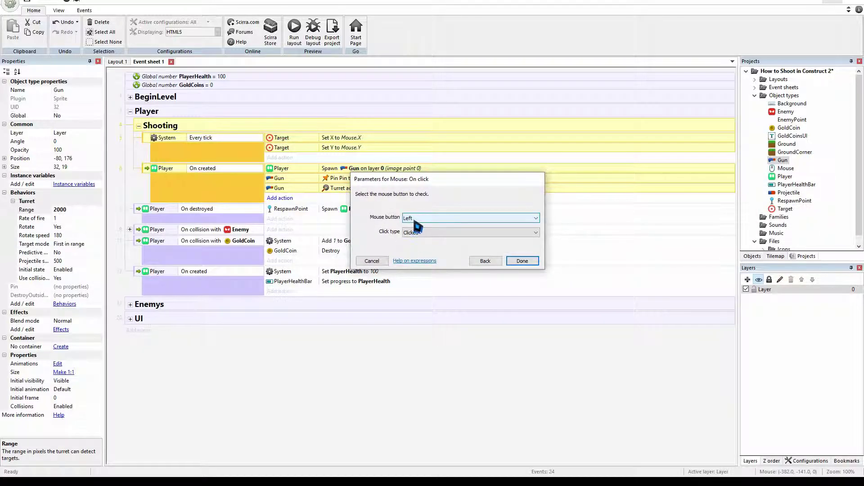
left_click(420, 230)
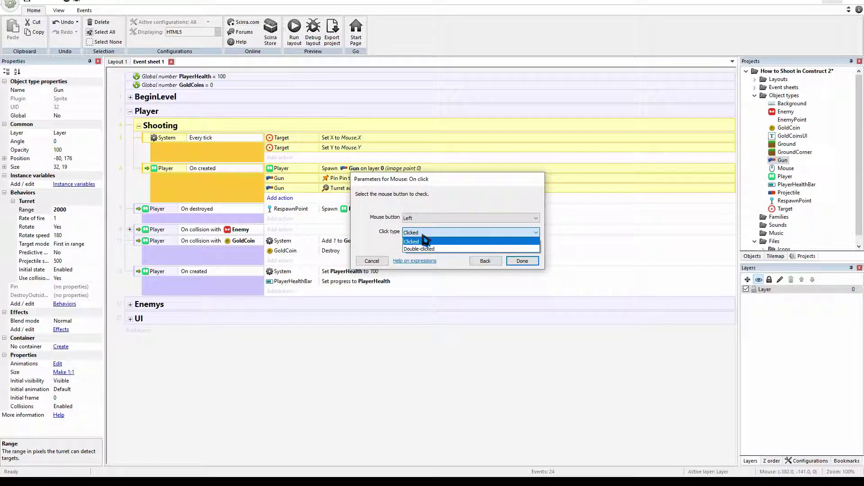
left_click(425, 241)
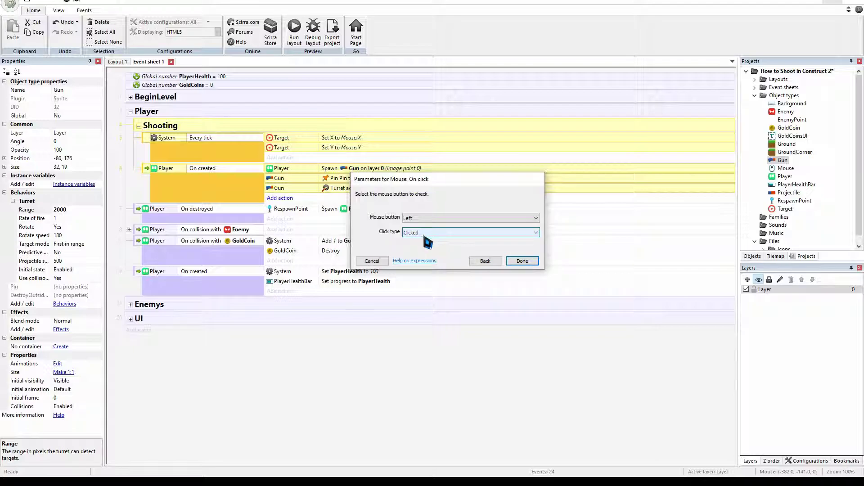
left_click(525, 262)
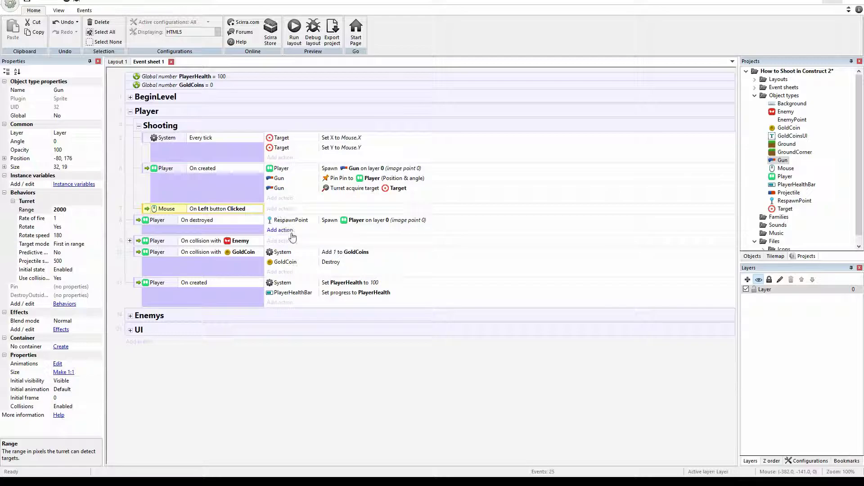
Step: Add a Gun 'Spawn another object' action to the left-click event that spawns Projectile on layer 0
left_click(287, 210)
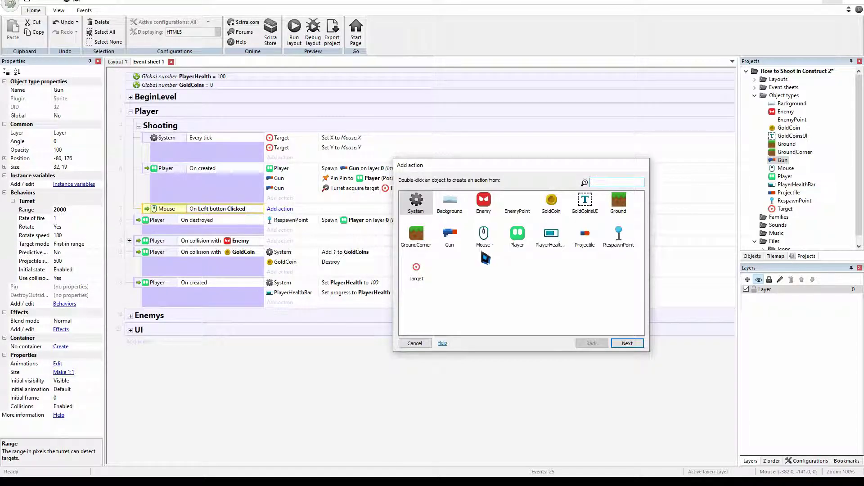
double_click(450, 237)
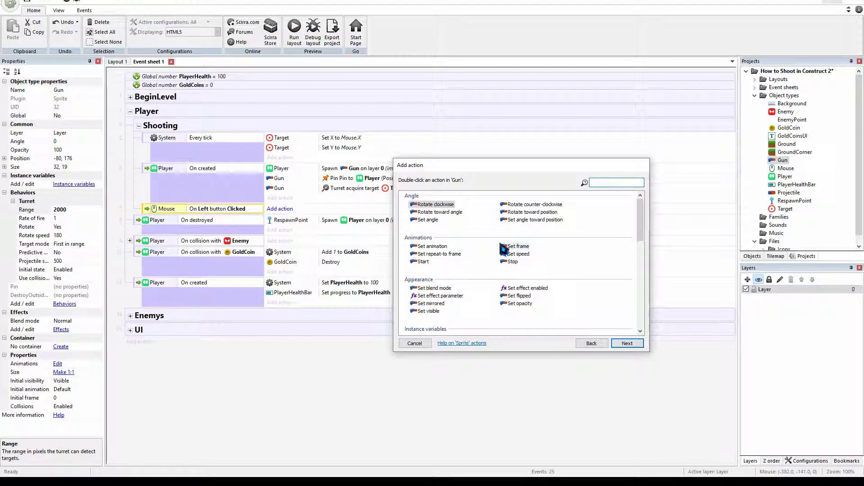
type("sp")
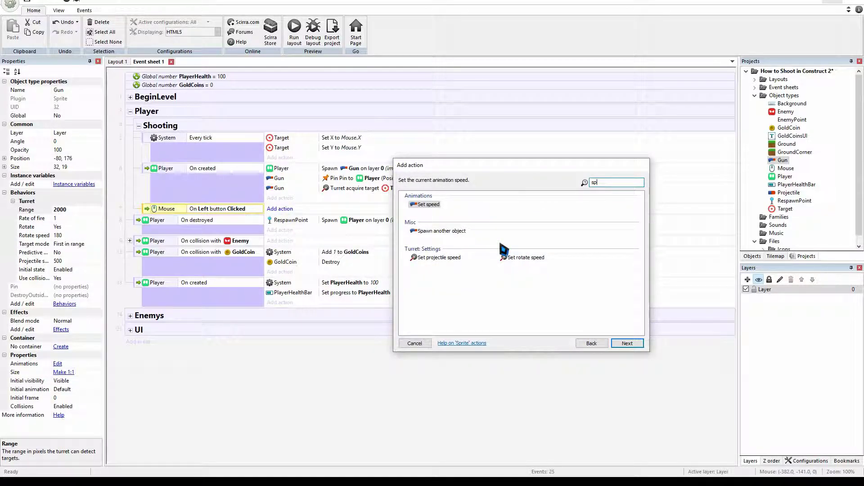
left_click(460, 234)
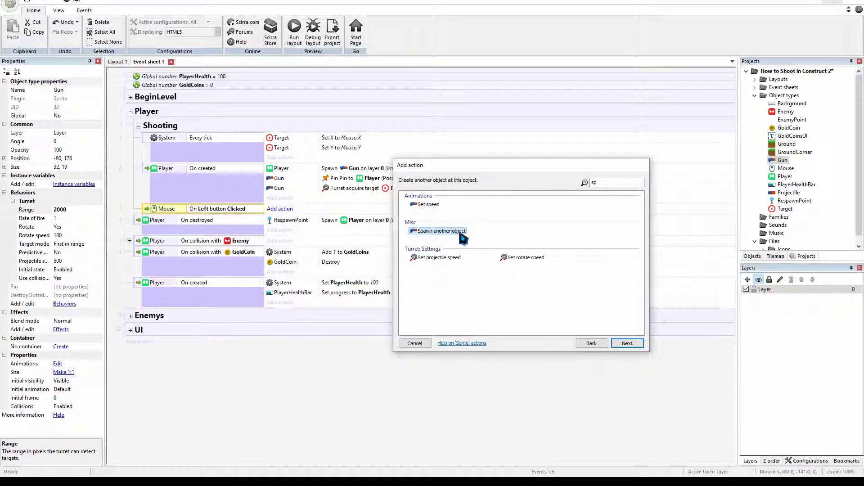
double_click(457, 231)
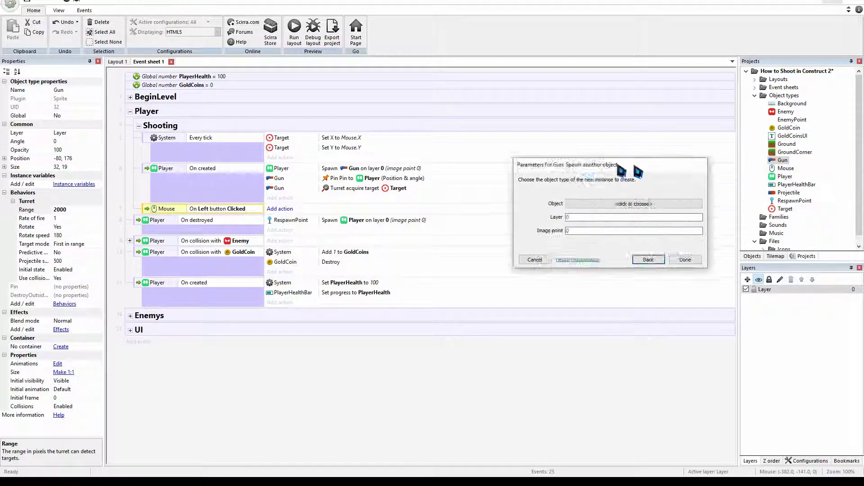
left_click(391, 192)
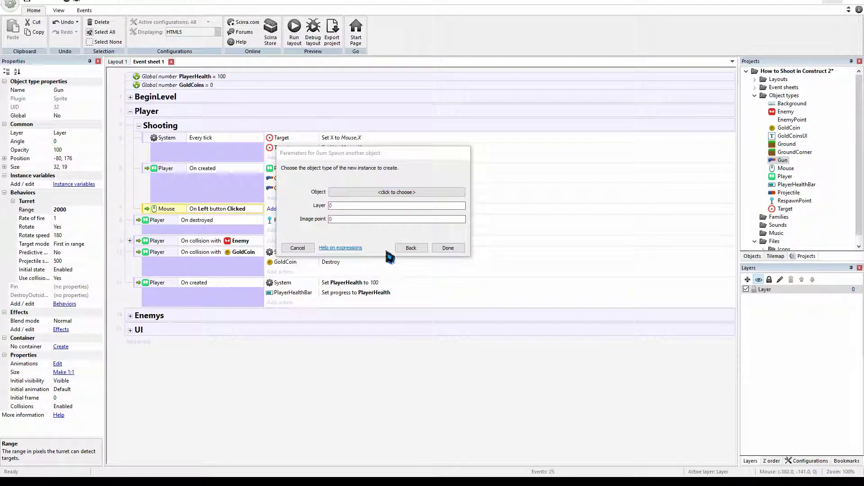
left_click(445, 249)
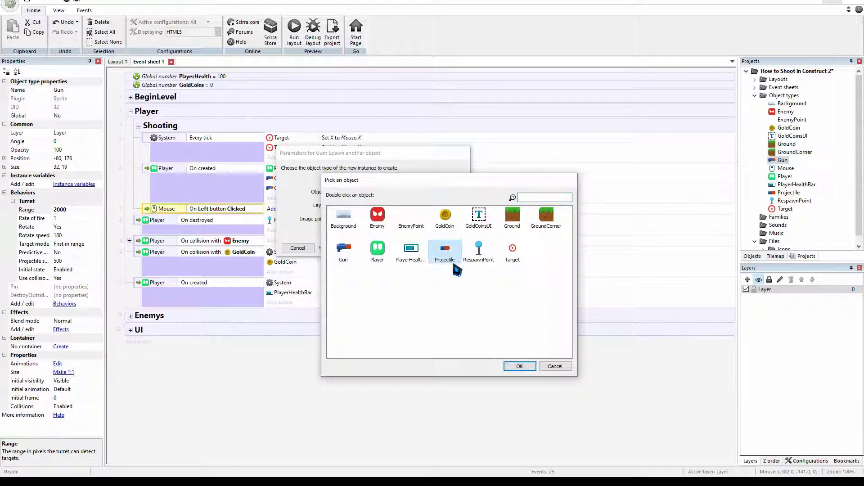
left_click(519, 366)
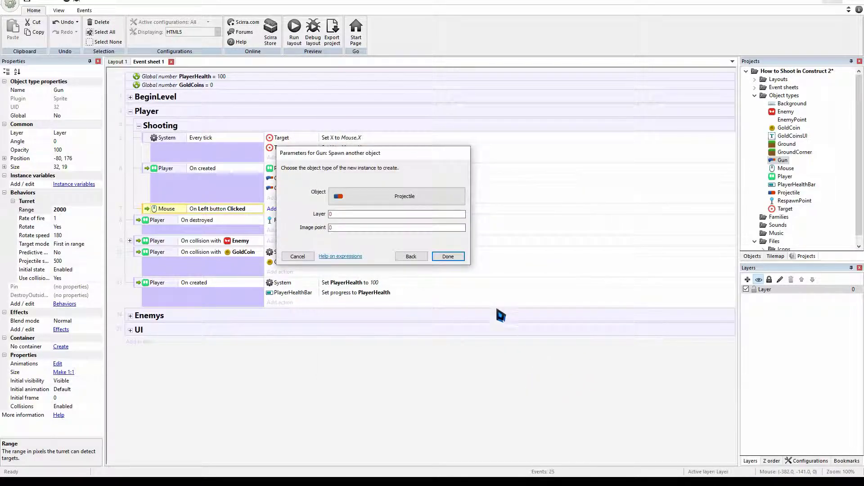
left_click(462, 252)
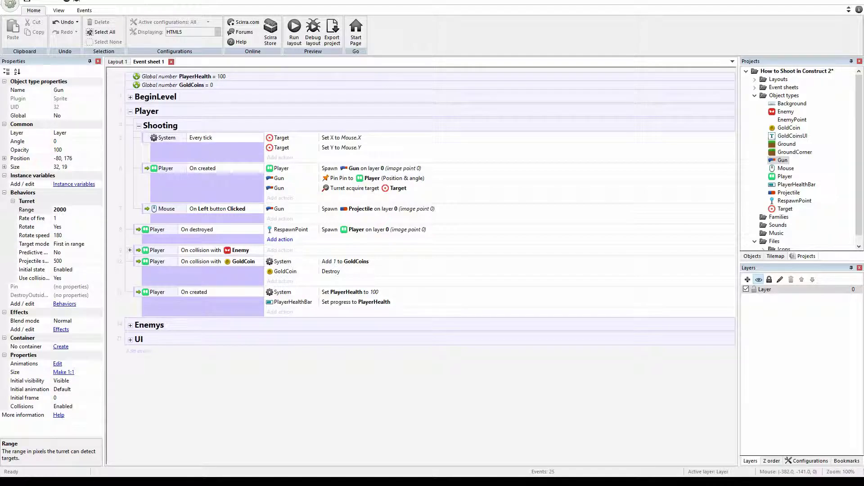
key("F5")
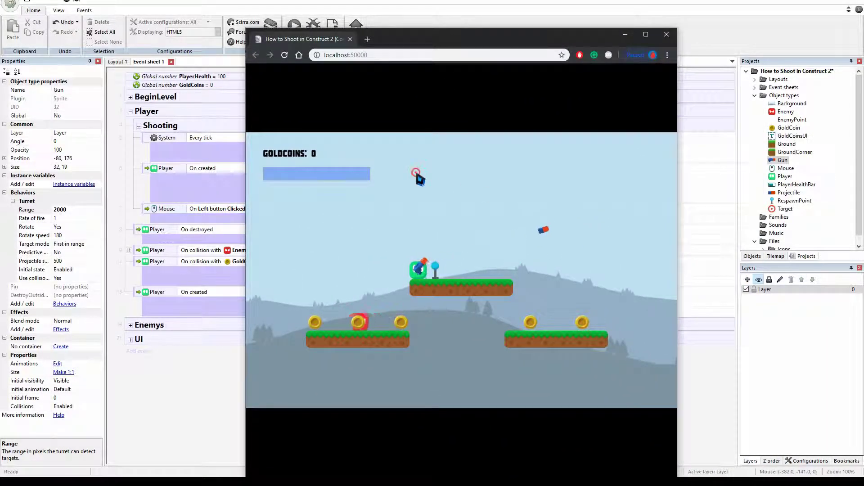
left_click(359, 281)
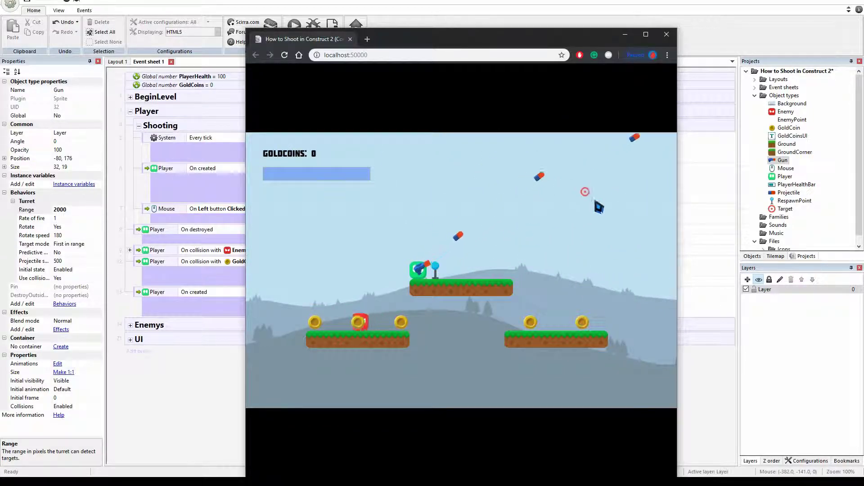
key("Right")
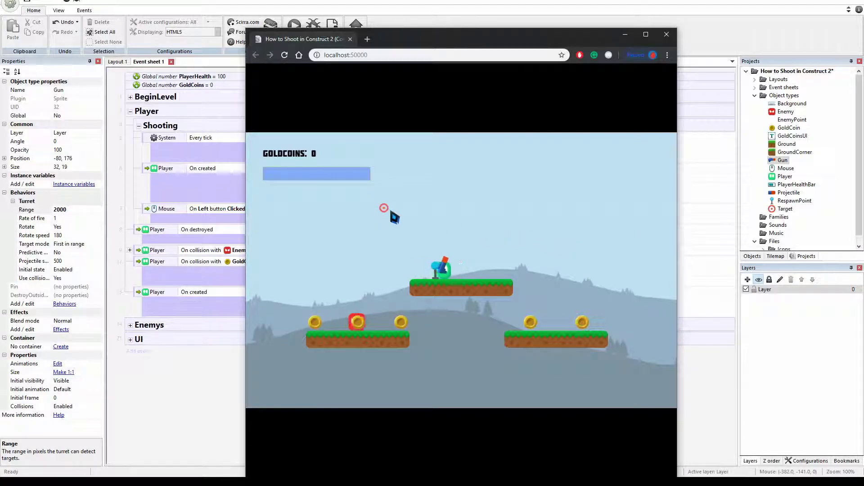
key("Left")
key("Left")
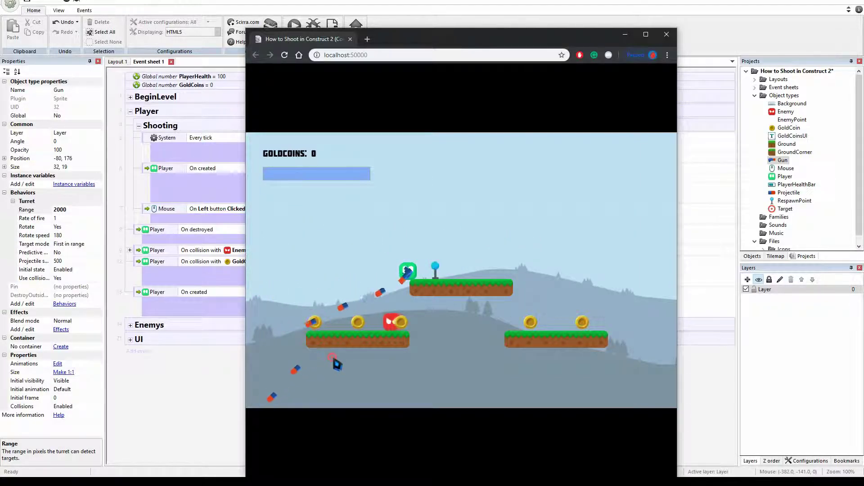
key("Left")
key("Left")
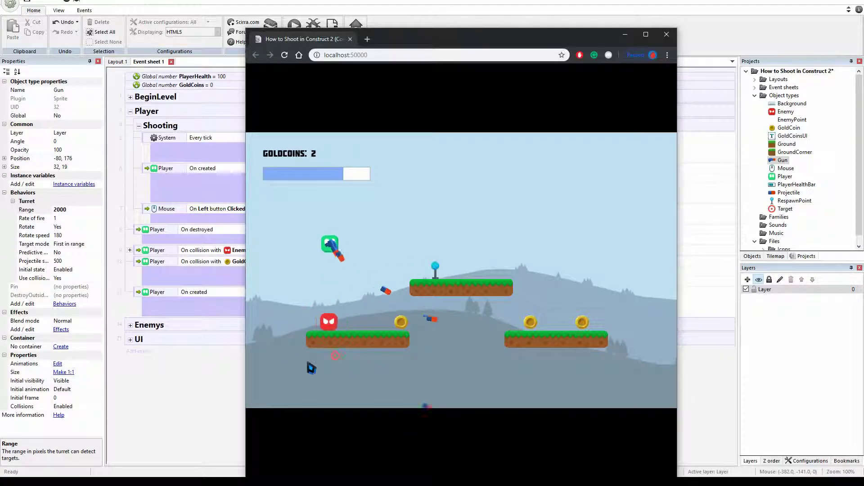
key("Right")
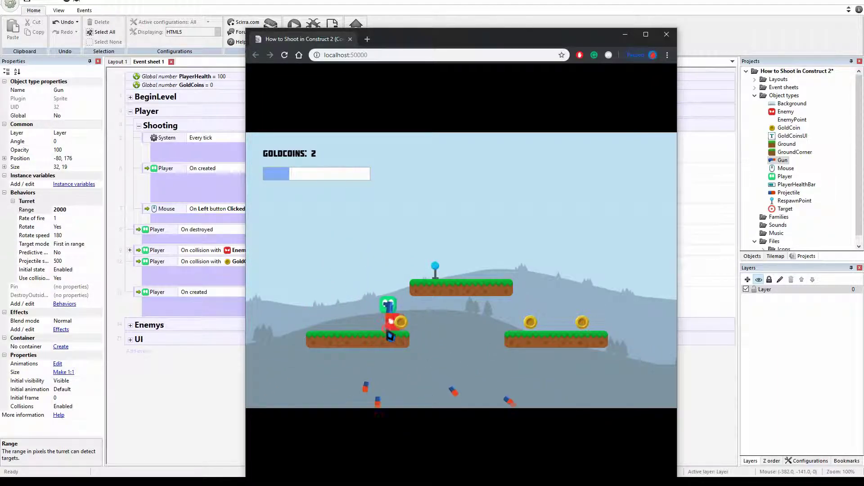
key("Right")
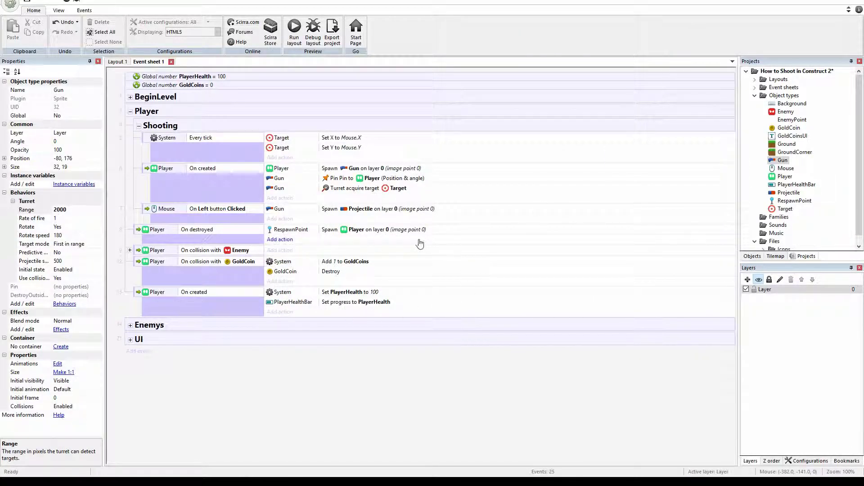
Step: Start a new sub-event in the Shooting group with Projectile as its condition object
left_click(360, 210)
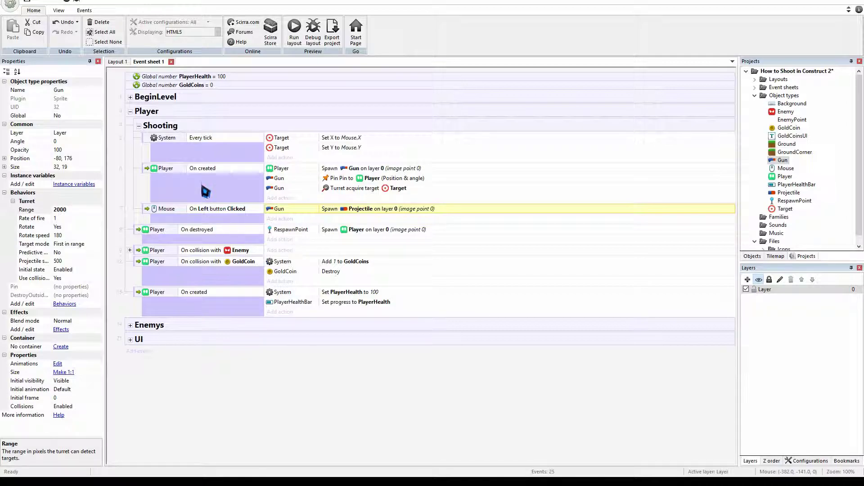
left_click(178, 128)
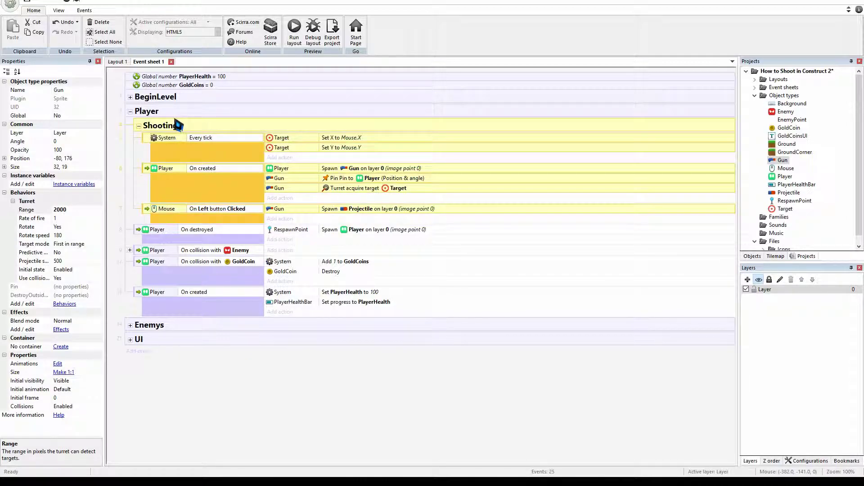
right_click(167, 135)
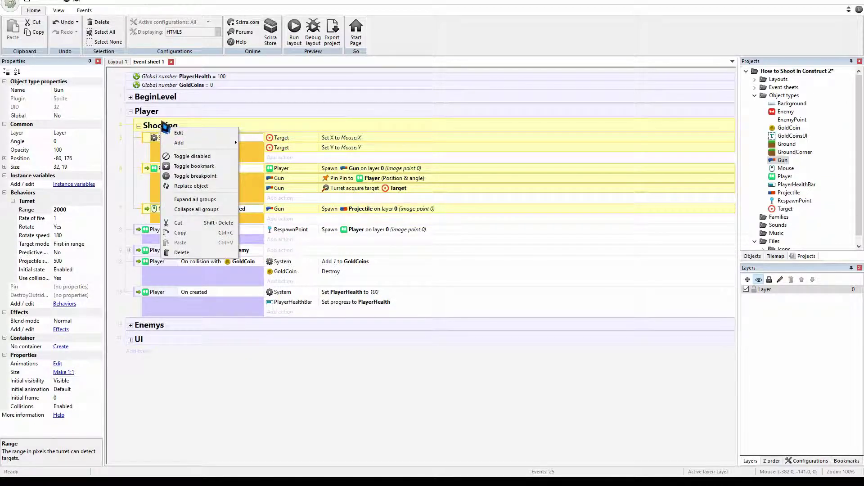
mouse_move(191, 148)
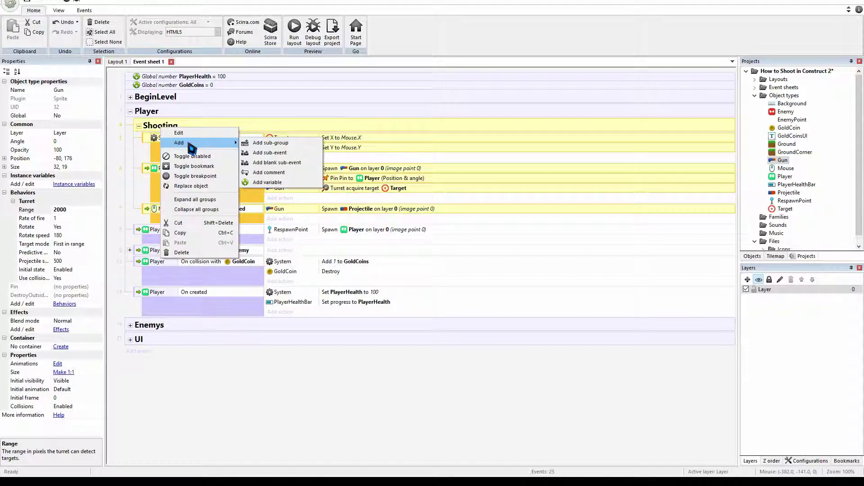
left_click(247, 163)
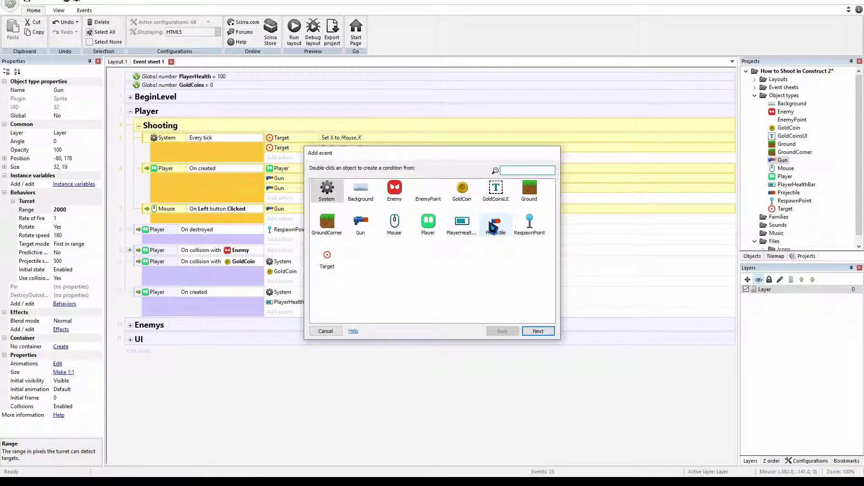
left_click(495, 224)
left_click(538, 331)
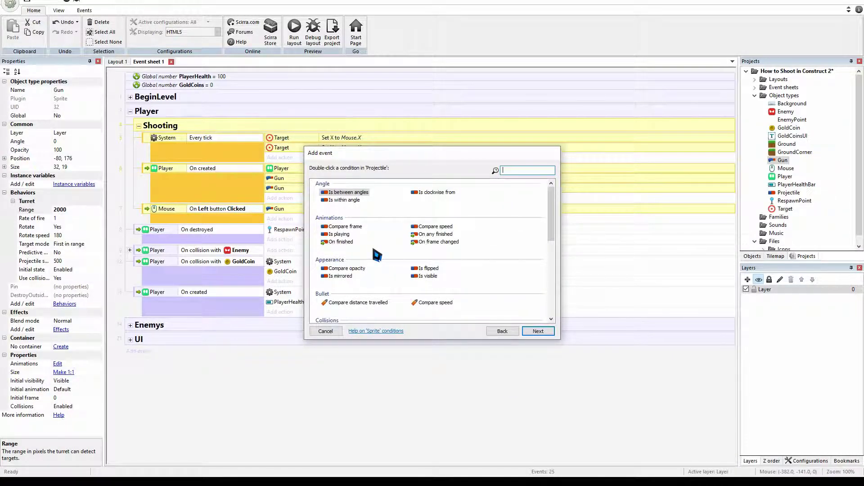
Step: Set the condition to Projectile On collision with another object, with Enemy as the target
type("on co")
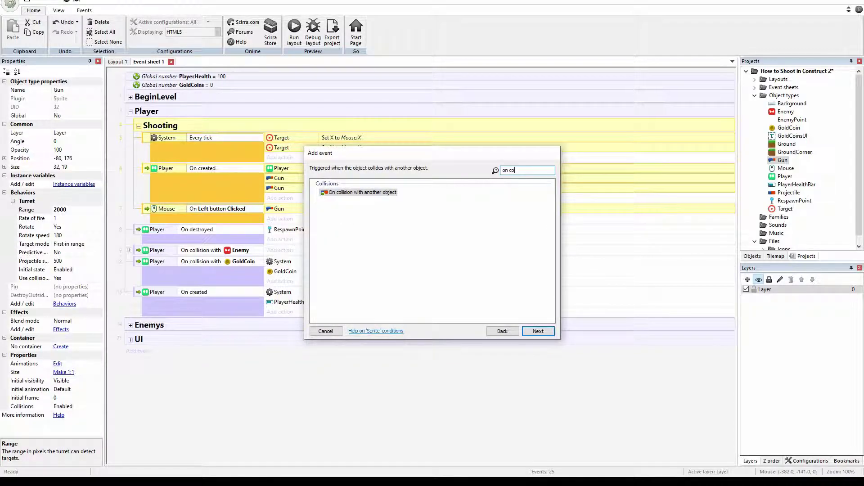
double_click(376, 198)
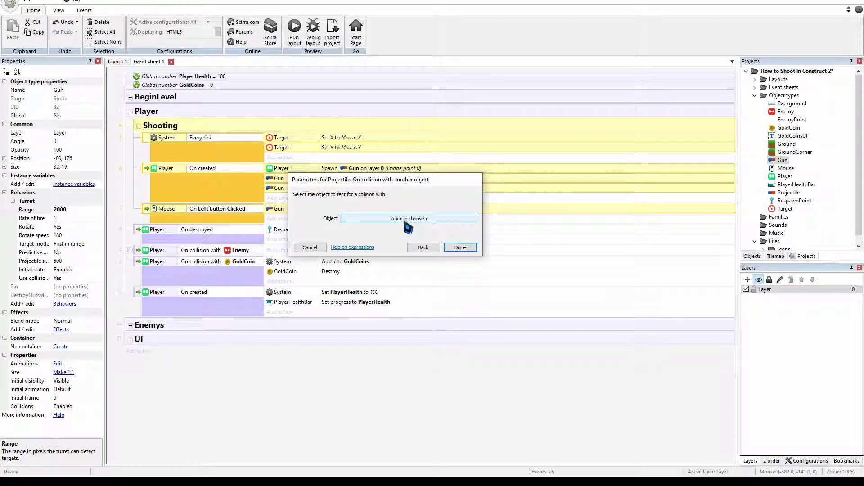
left_click(418, 219)
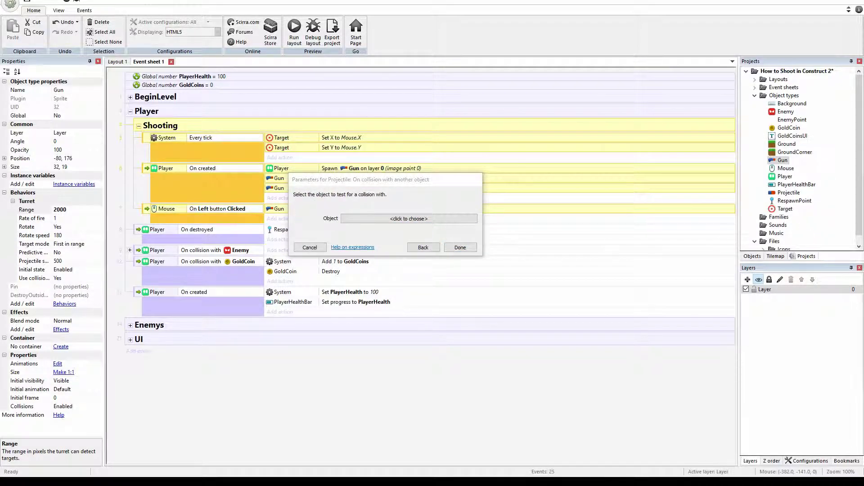
left_click(533, 227)
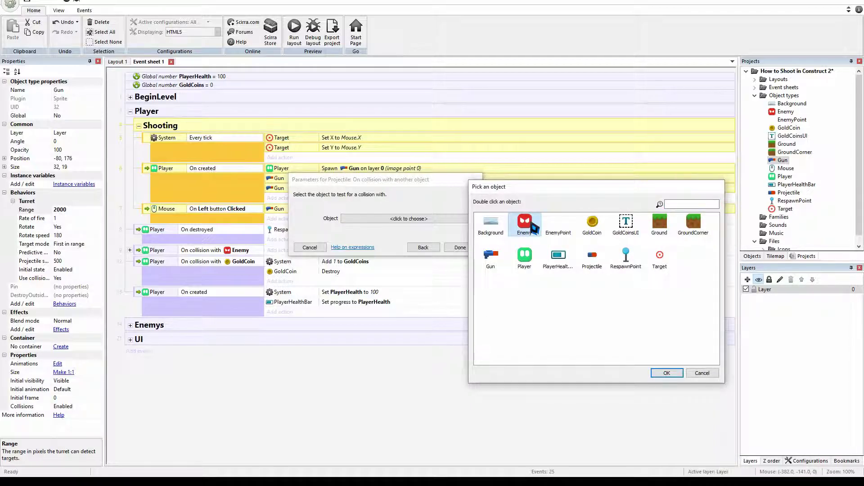
left_click(668, 373)
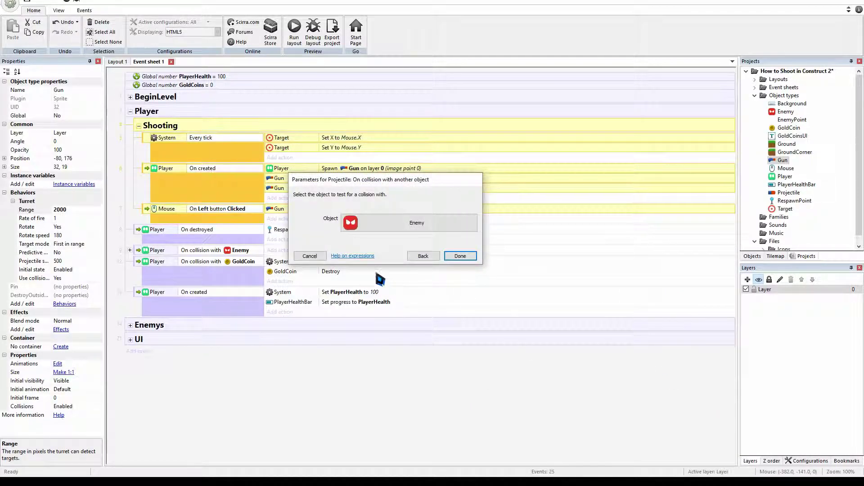
left_click(460, 256)
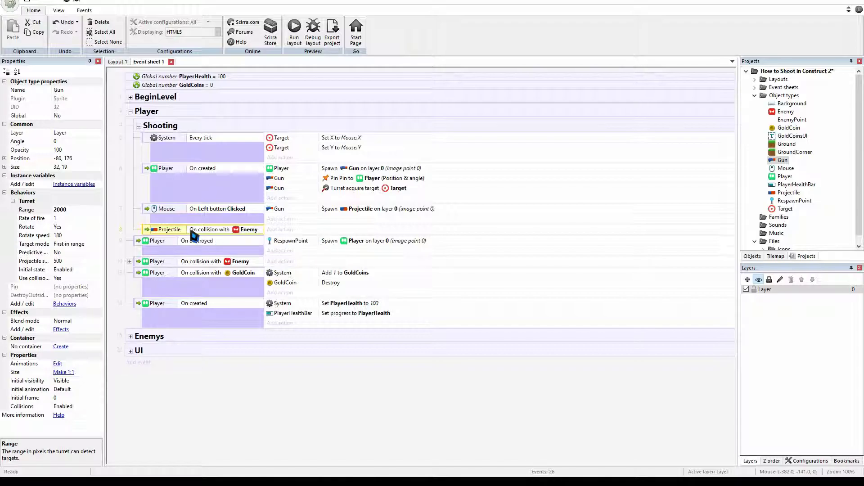
Step: Give the Projectile collision event an Enemy Destroy action
left_click(280, 229)
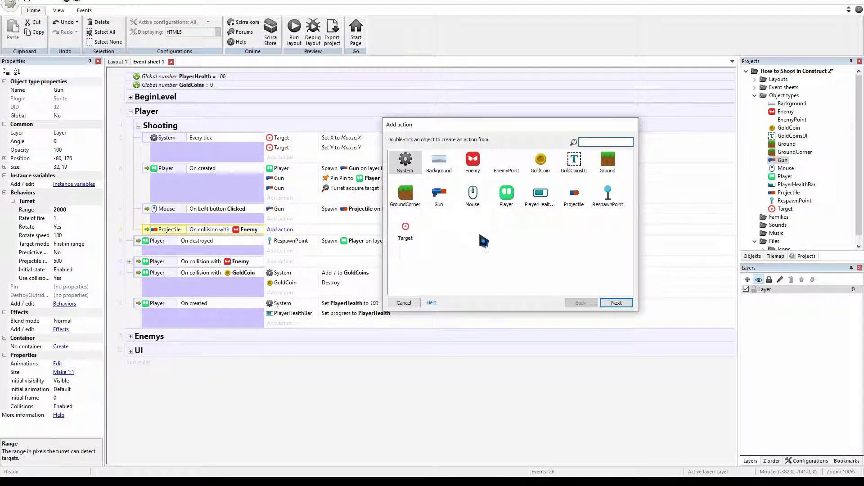
double_click(472, 161)
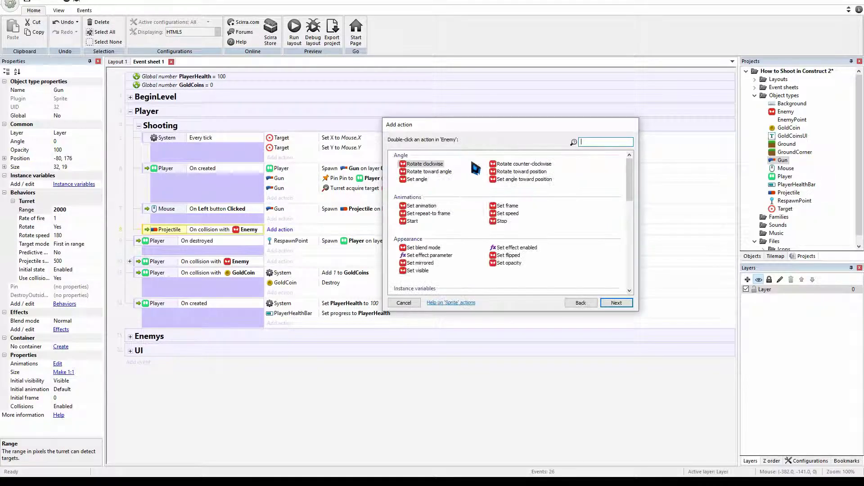
type("des")
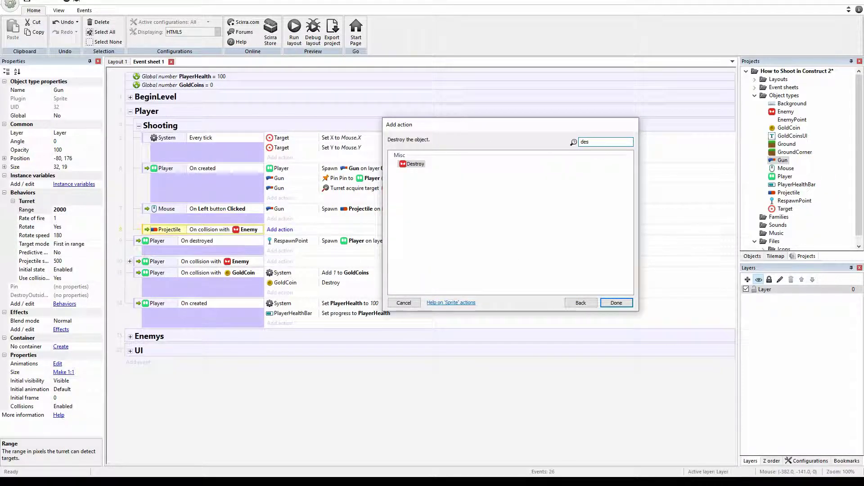
double_click(415, 164)
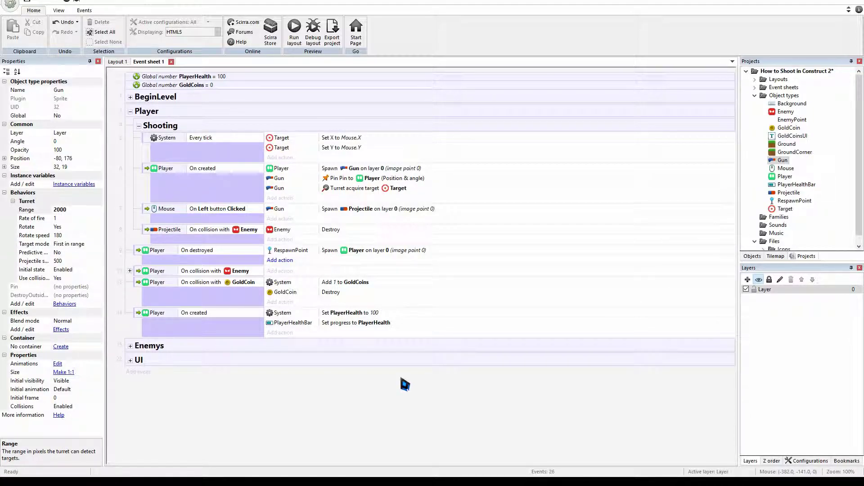
left_click(292, 230)
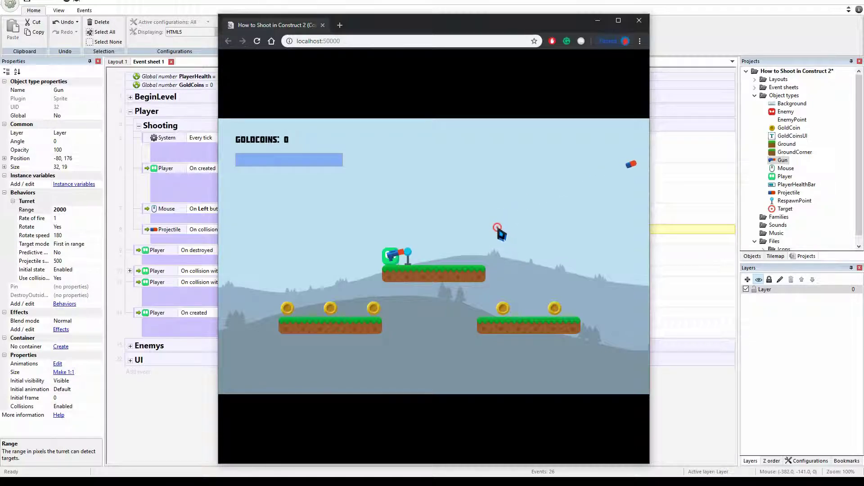
key("Left")
key("Right")
key("Up")
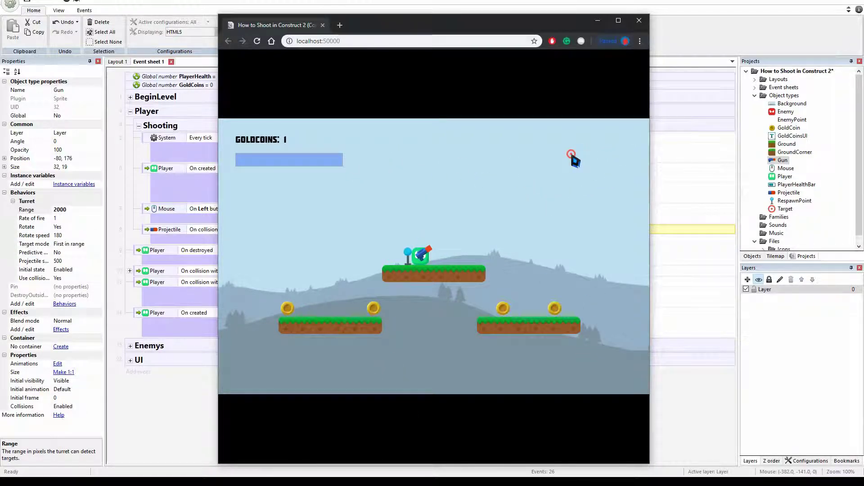
left_click(638, 21)
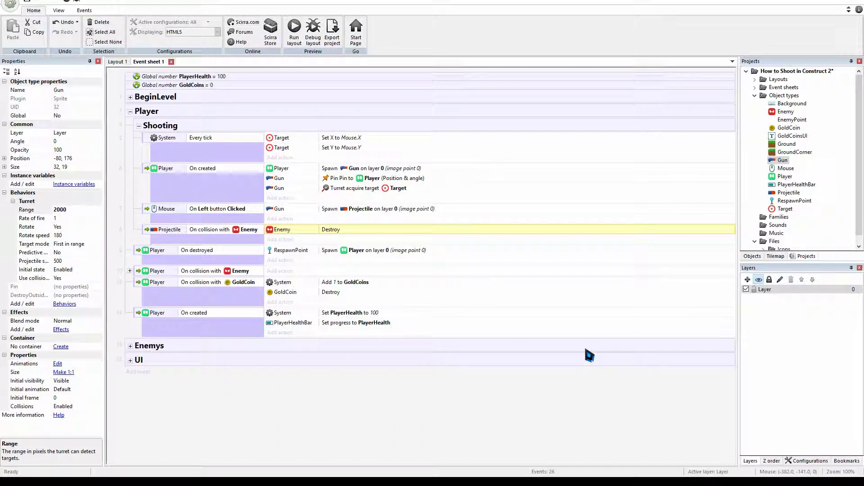